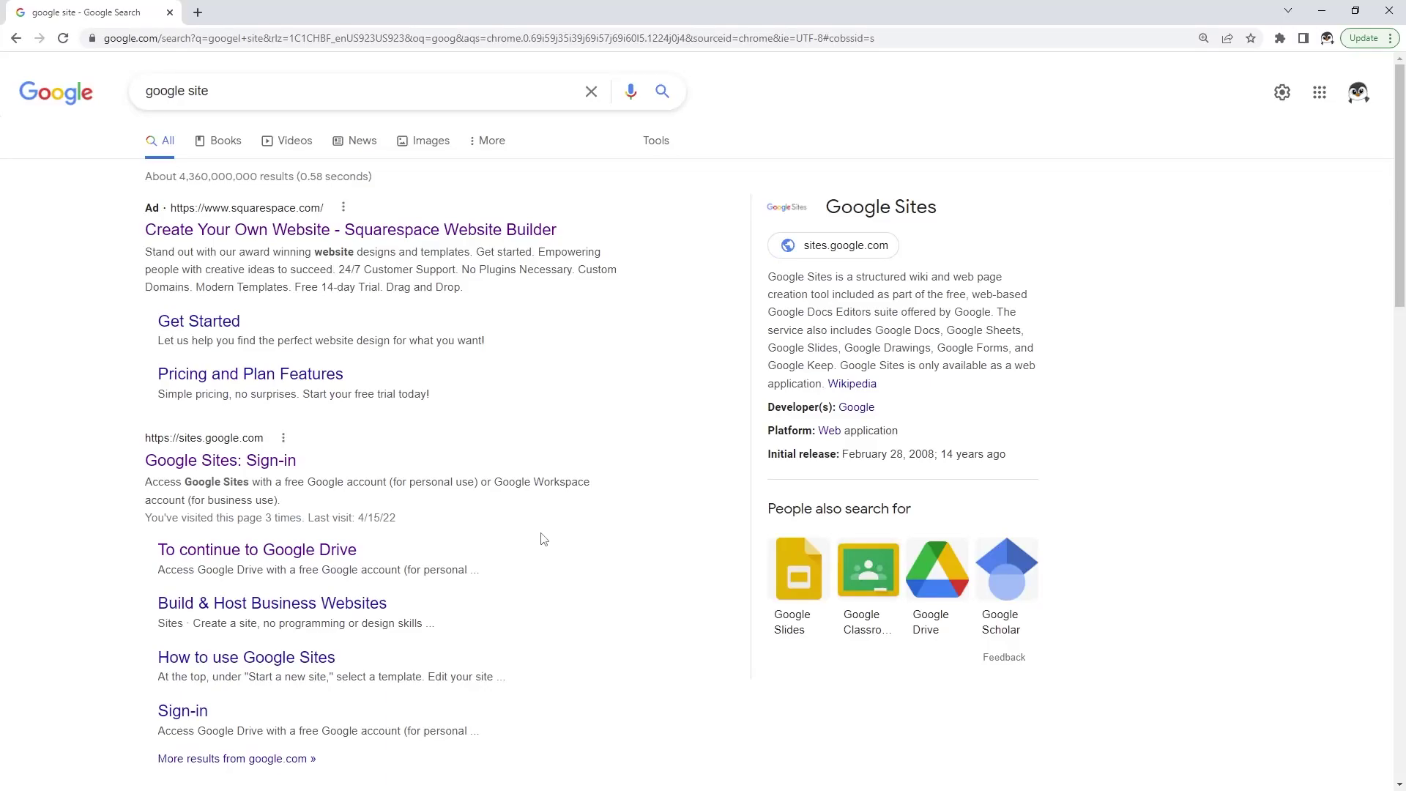
Open sites.google.com from the 'Google Sites: Sign-in' search result
left_click(235, 469)
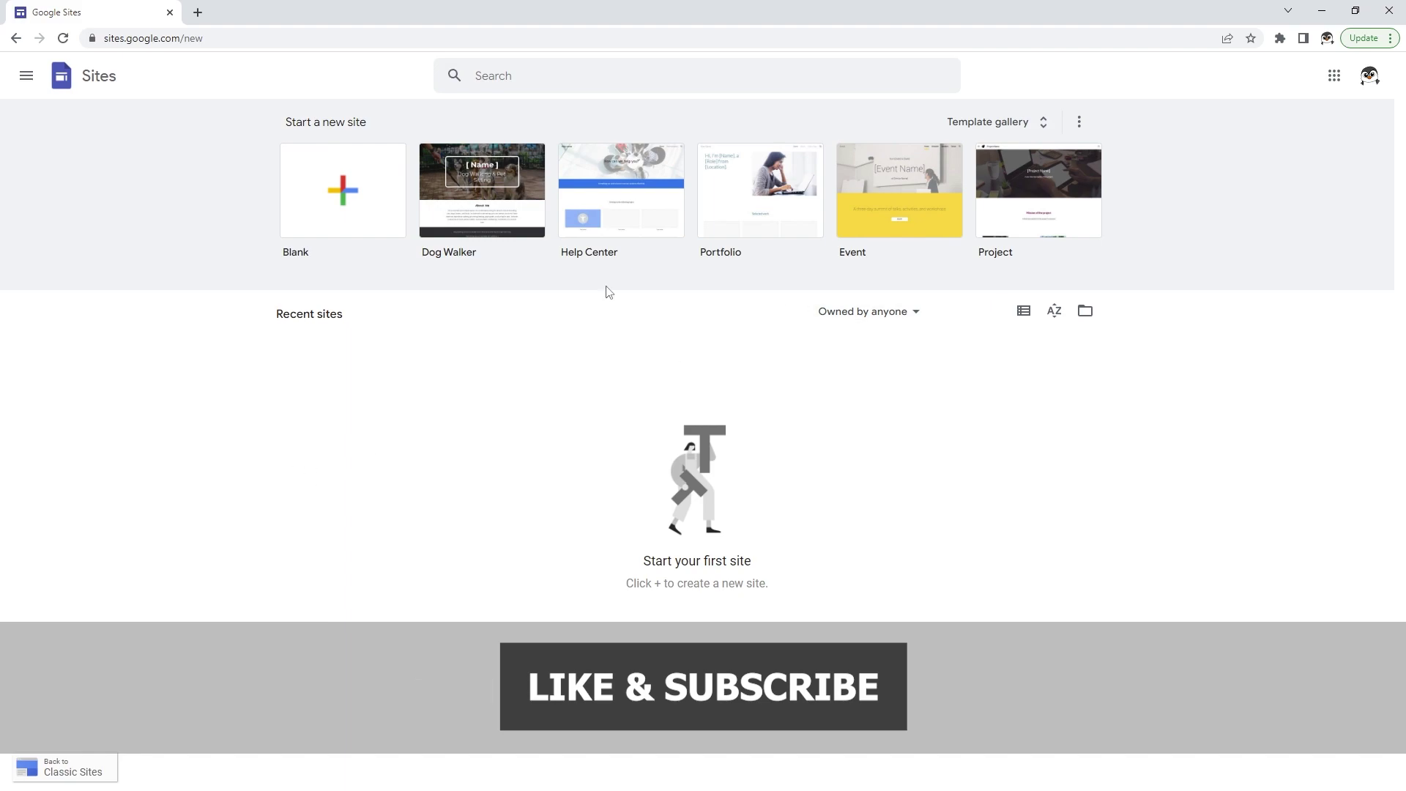
Create a new site from the Project template in the Template gallery's Work section
left_click(1026, 126)
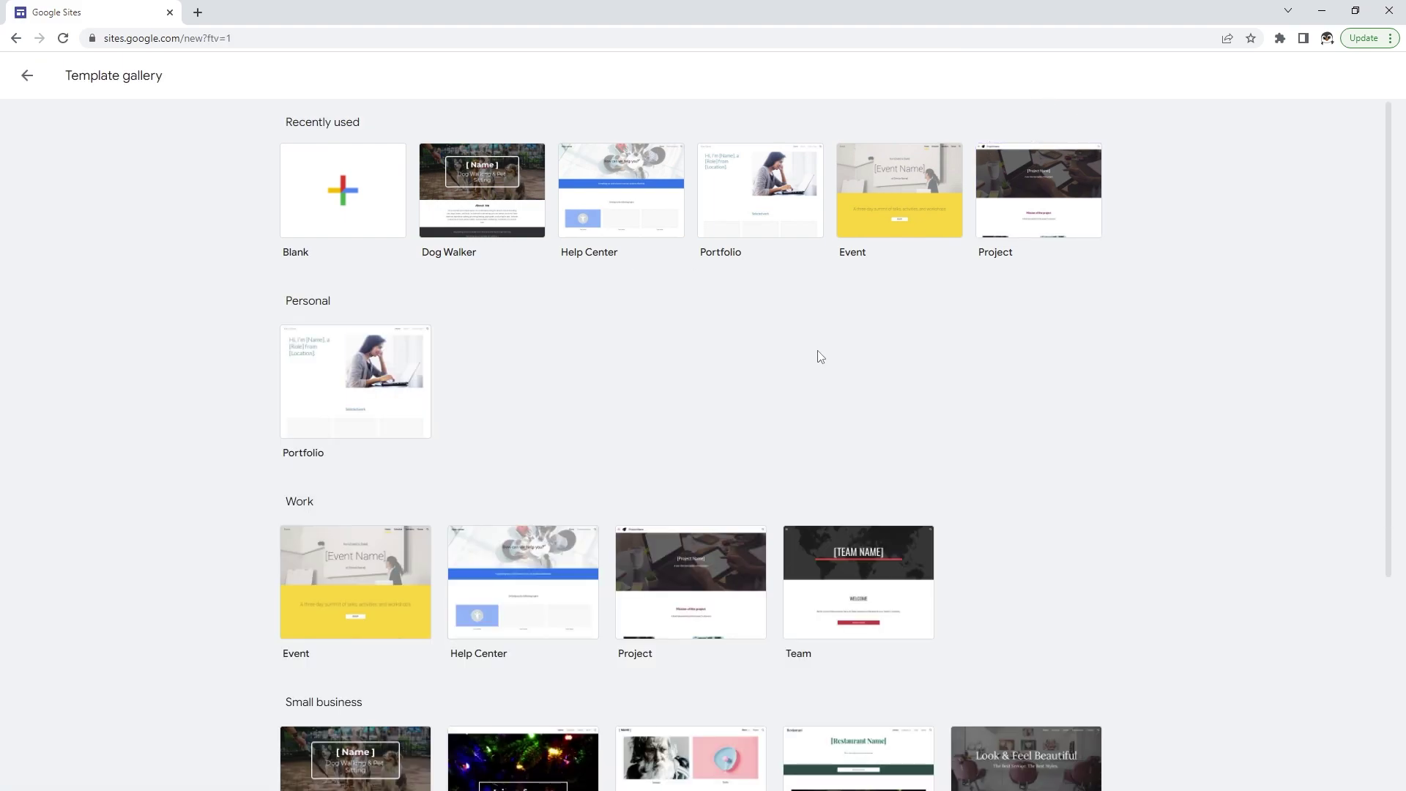
scroll(821, 357, "down", 4)
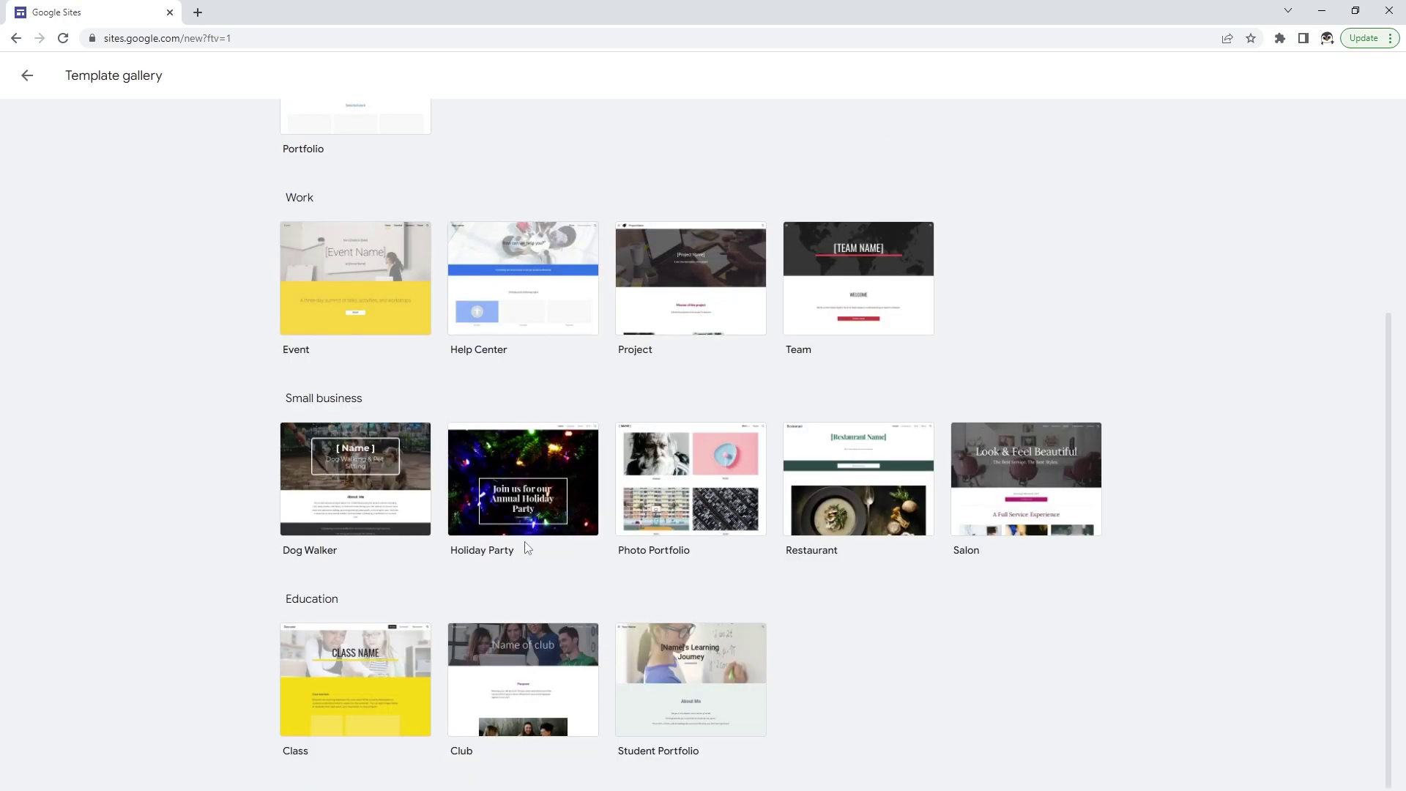
scroll(606, 594, "up", 4)
scroll(568, 707, "down", 4)
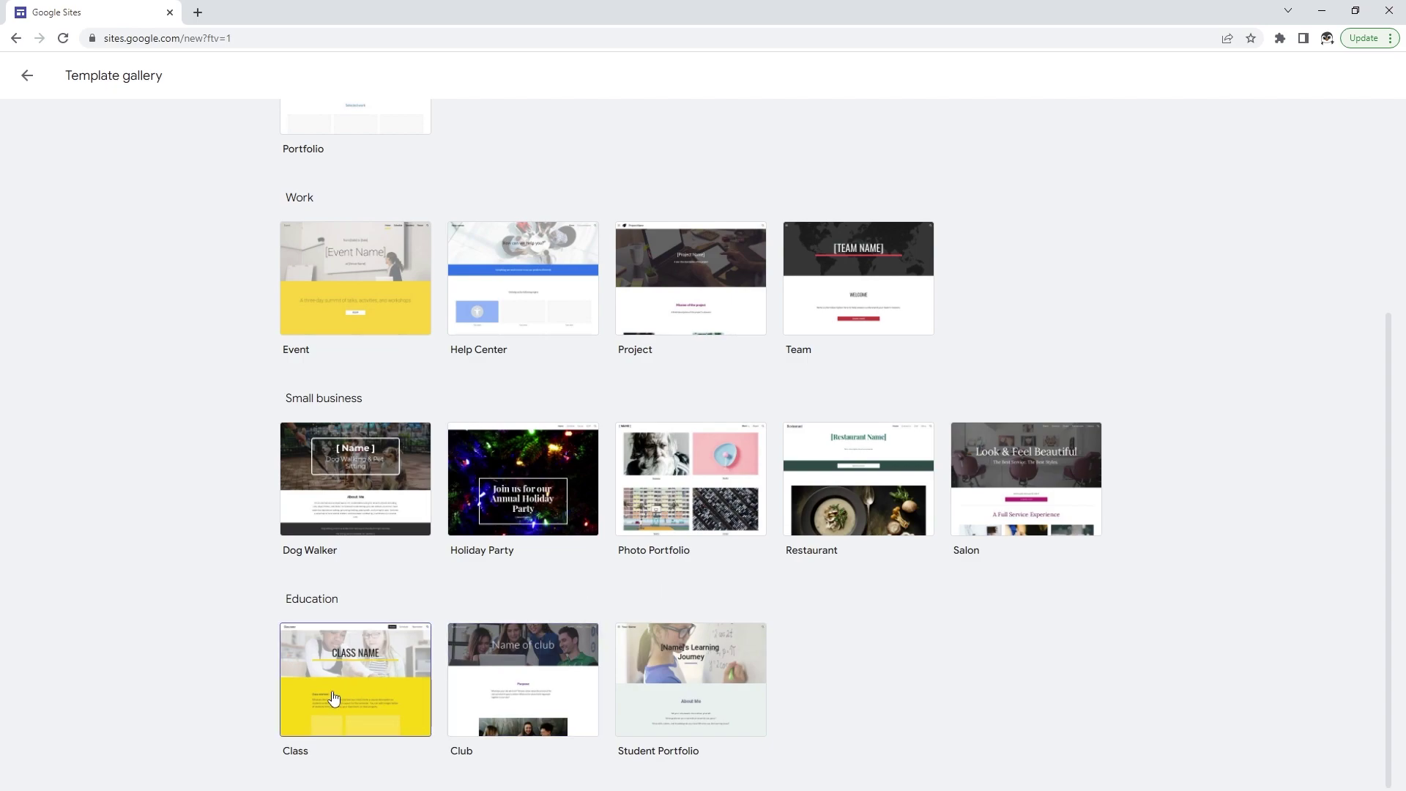
left_click(683, 299)
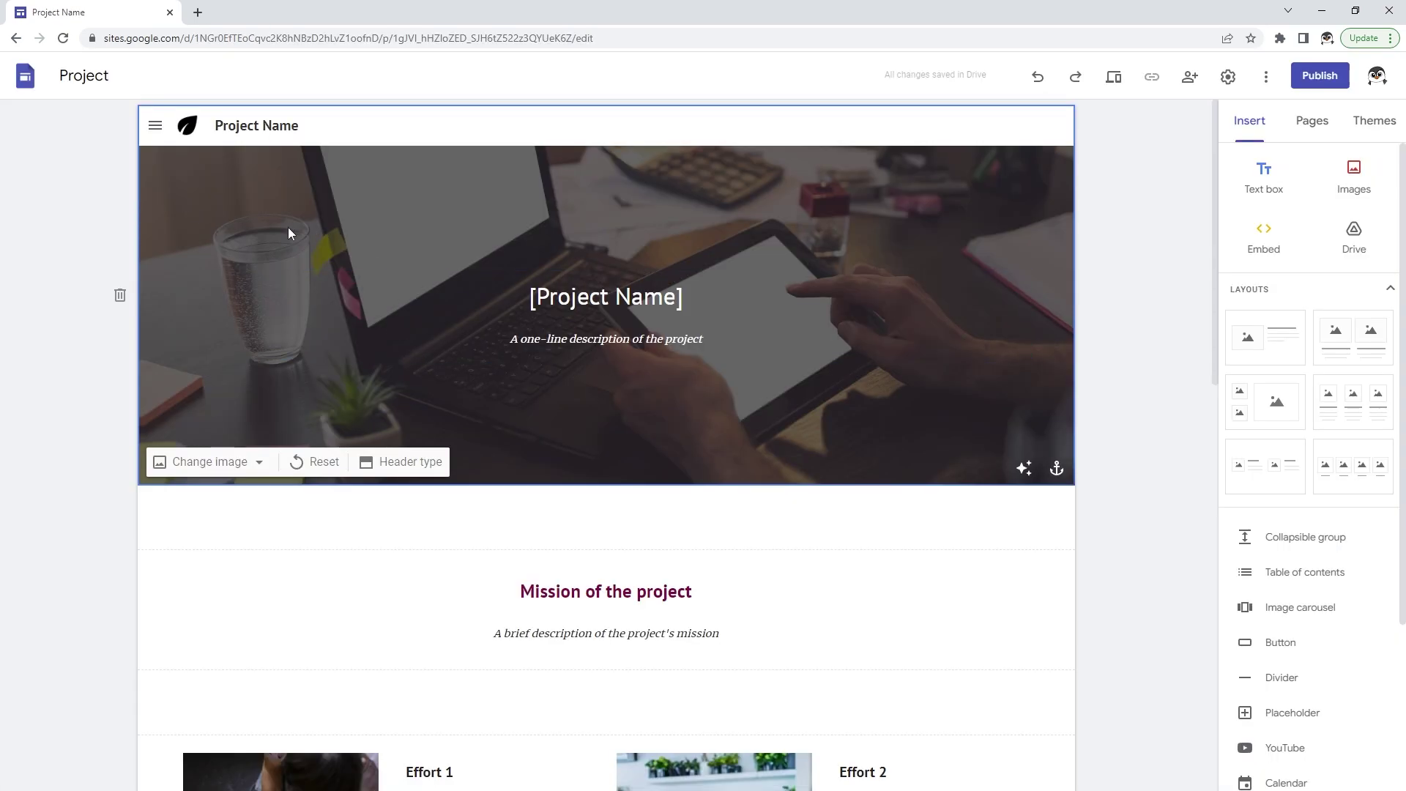
Upload Banner.png as the header image, replacing the template's laptop photo
left_click(198, 462)
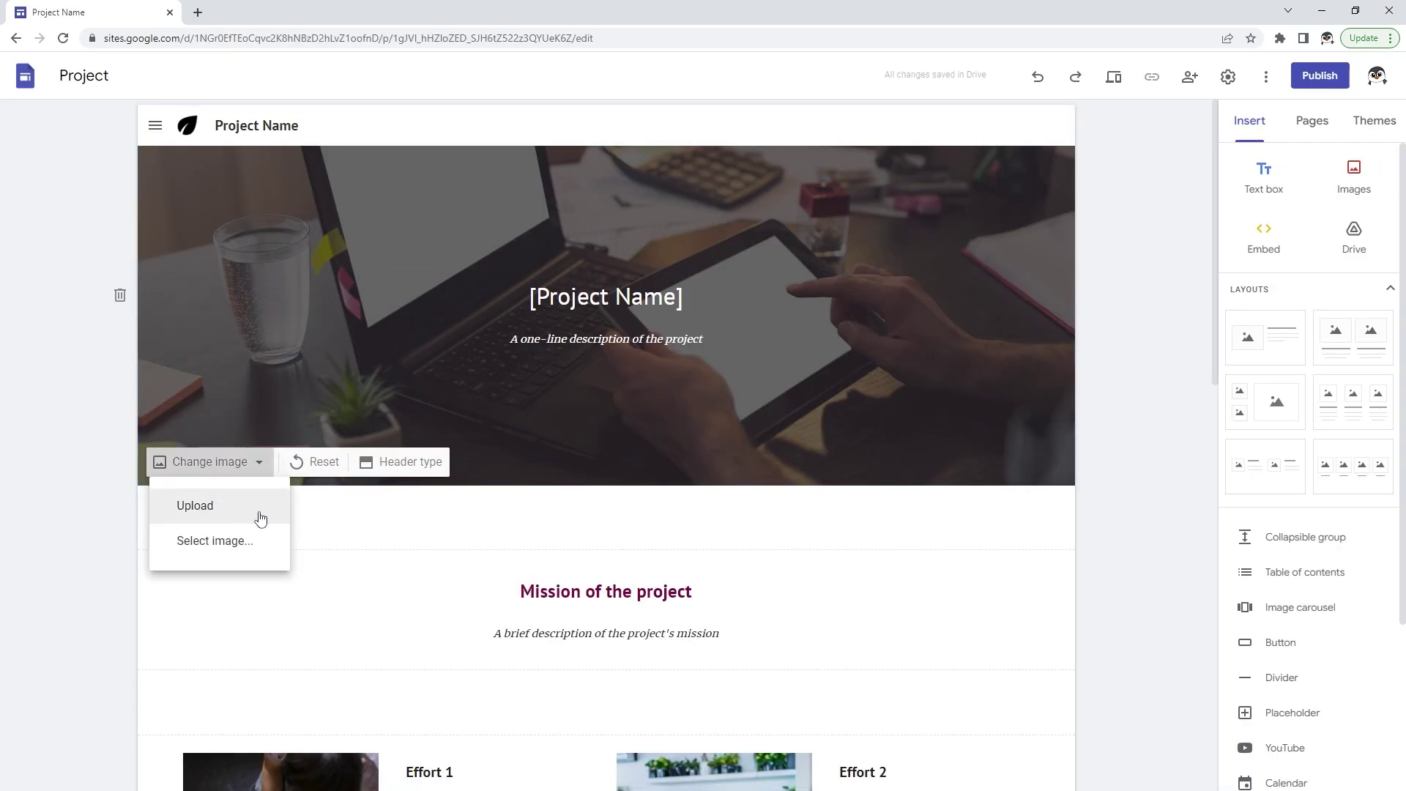
left_click(230, 516)
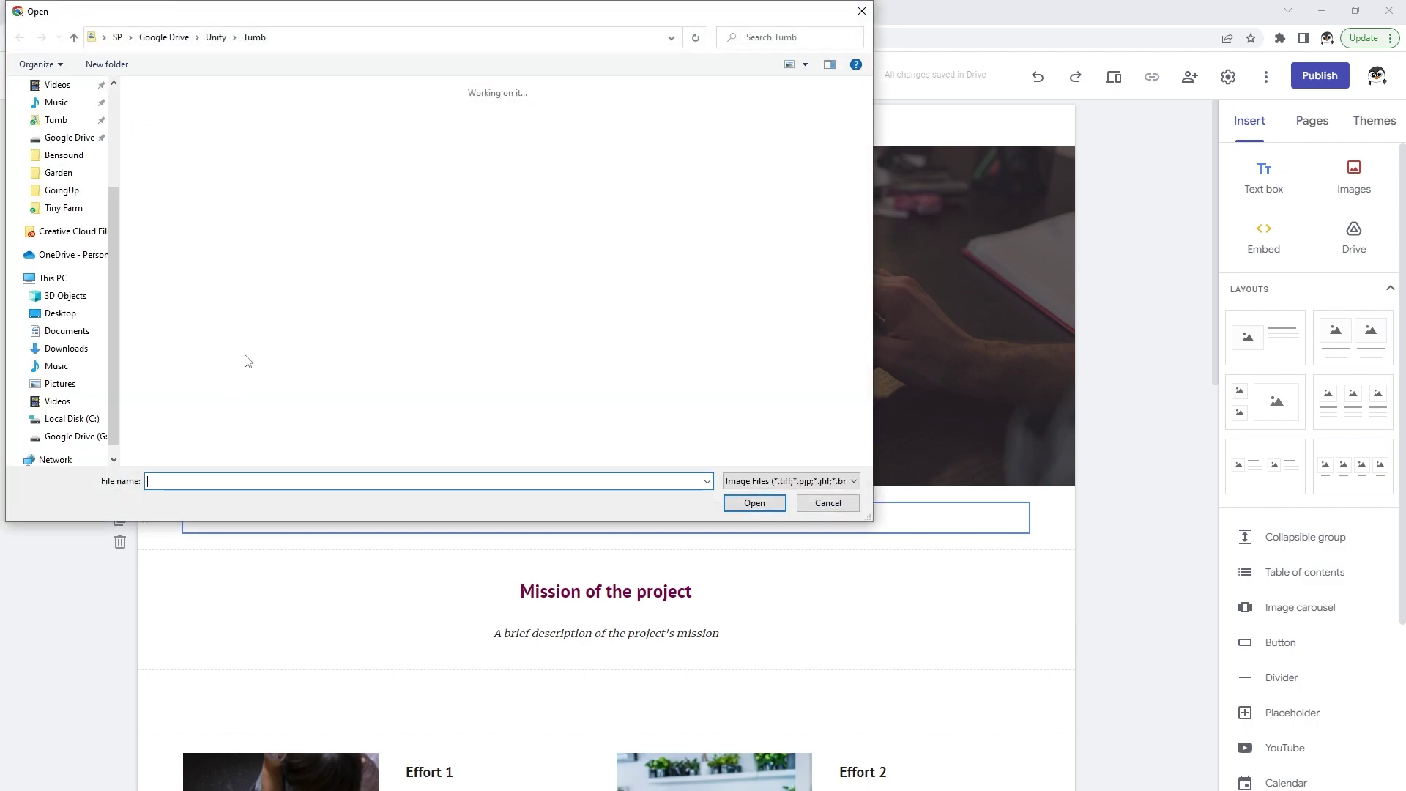
double_click(172, 108)
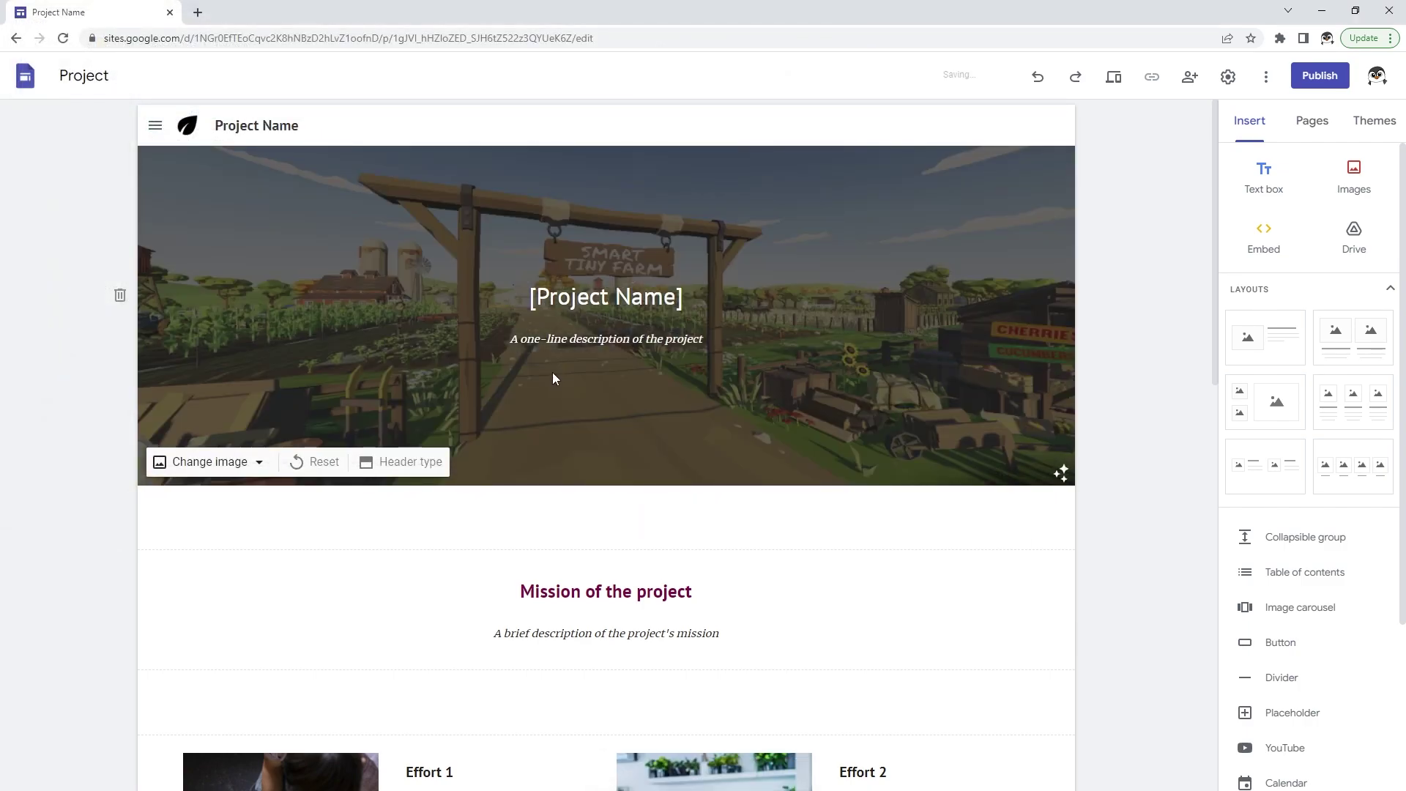
Title the header 'TINY FARM' with the tagline 'Lets Plant Something Today!'
triple_click(665, 305)
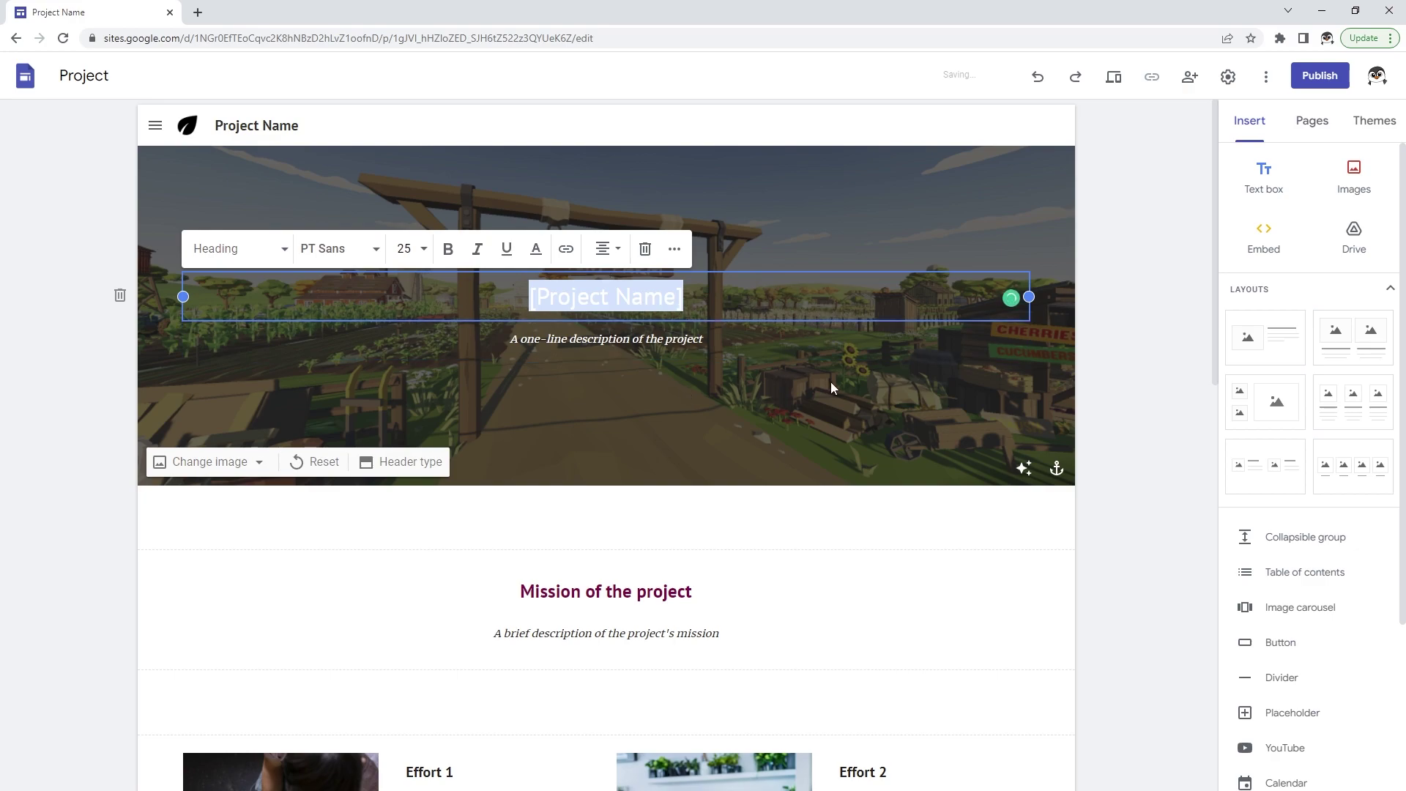
type("T")
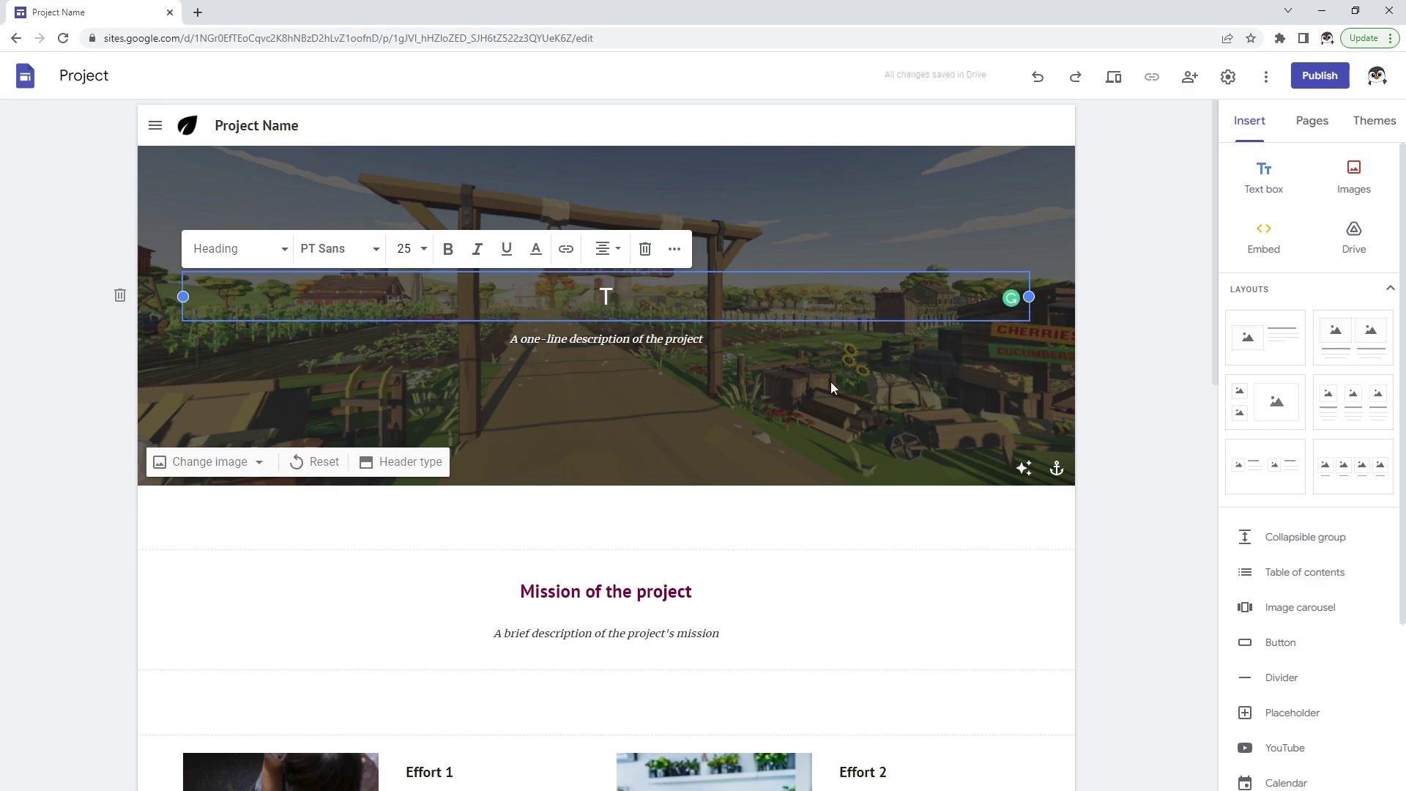
type("INY FARM")
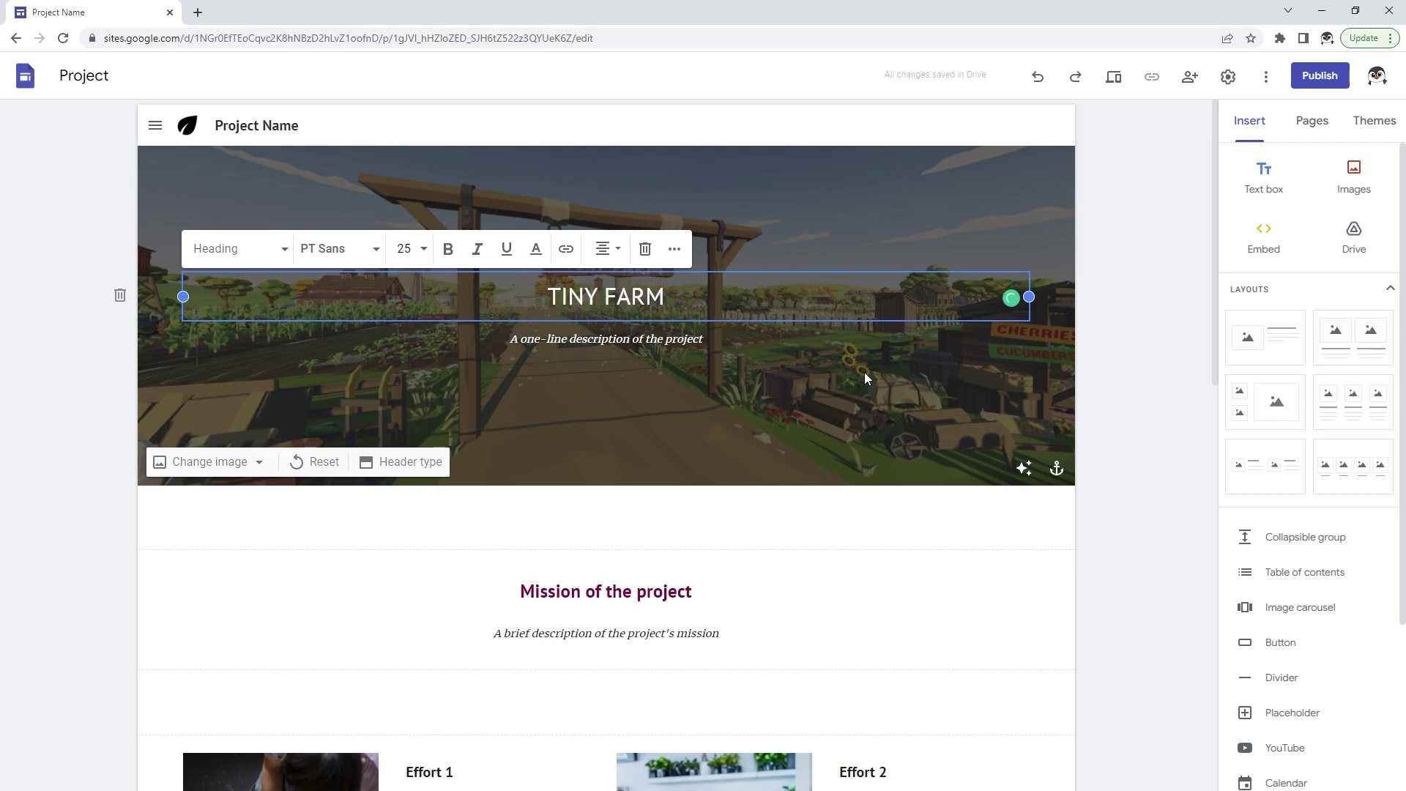
left_click(698, 354)
type("Lets Plant Something Today!")
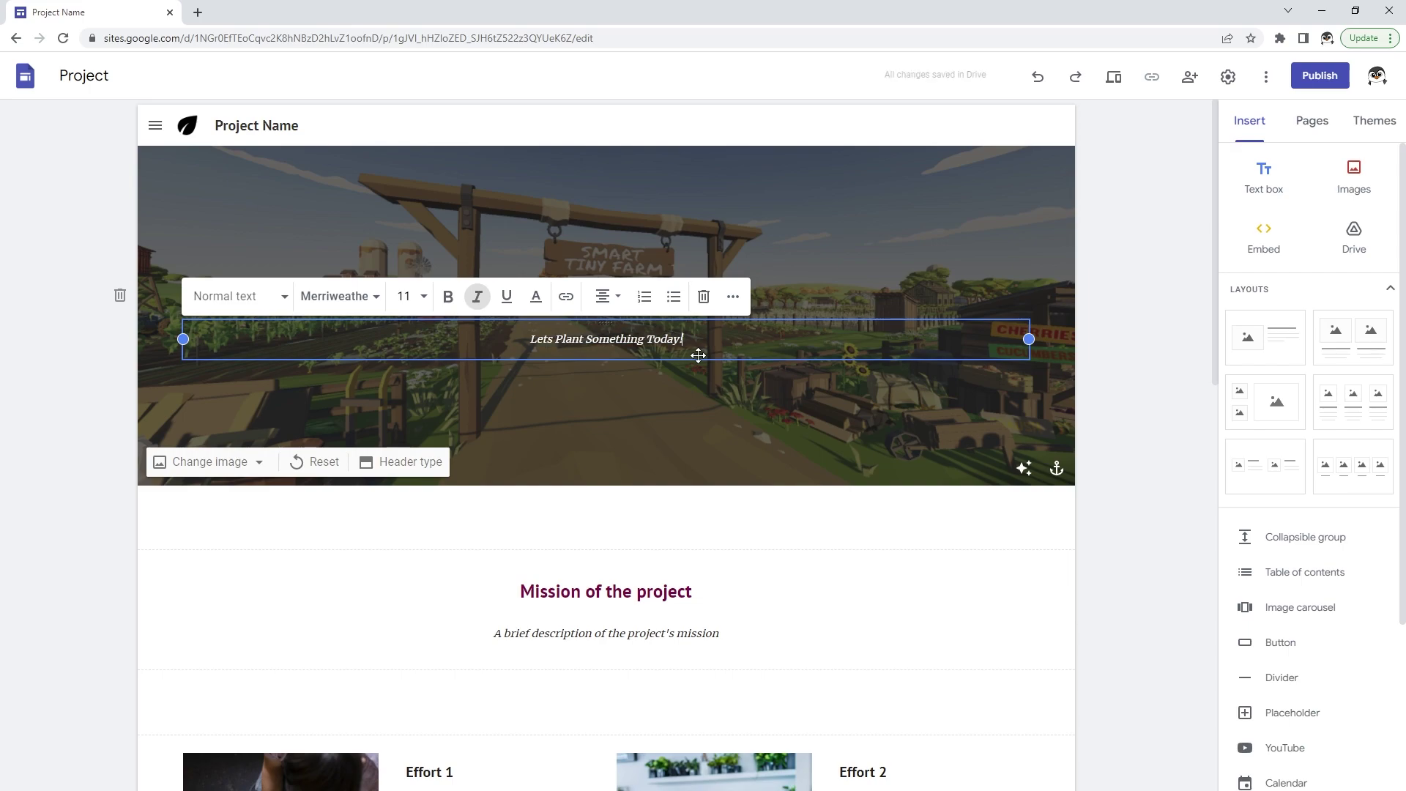
Rename the navigation title and the site name to TINY FARM
left_click_drag(299, 126, 214, 126)
type("TINY FARM")
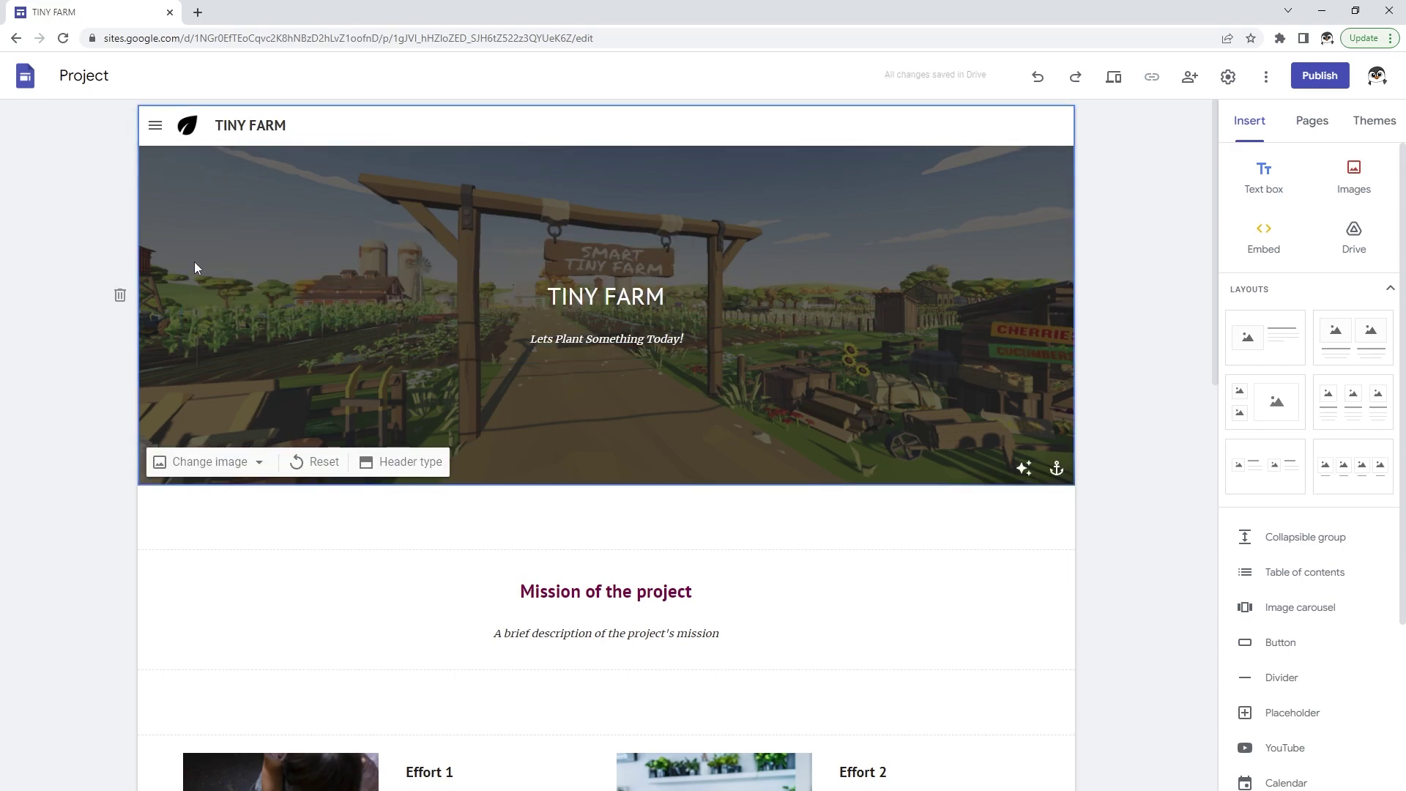
left_click(111, 82)
type("TINY FARM")
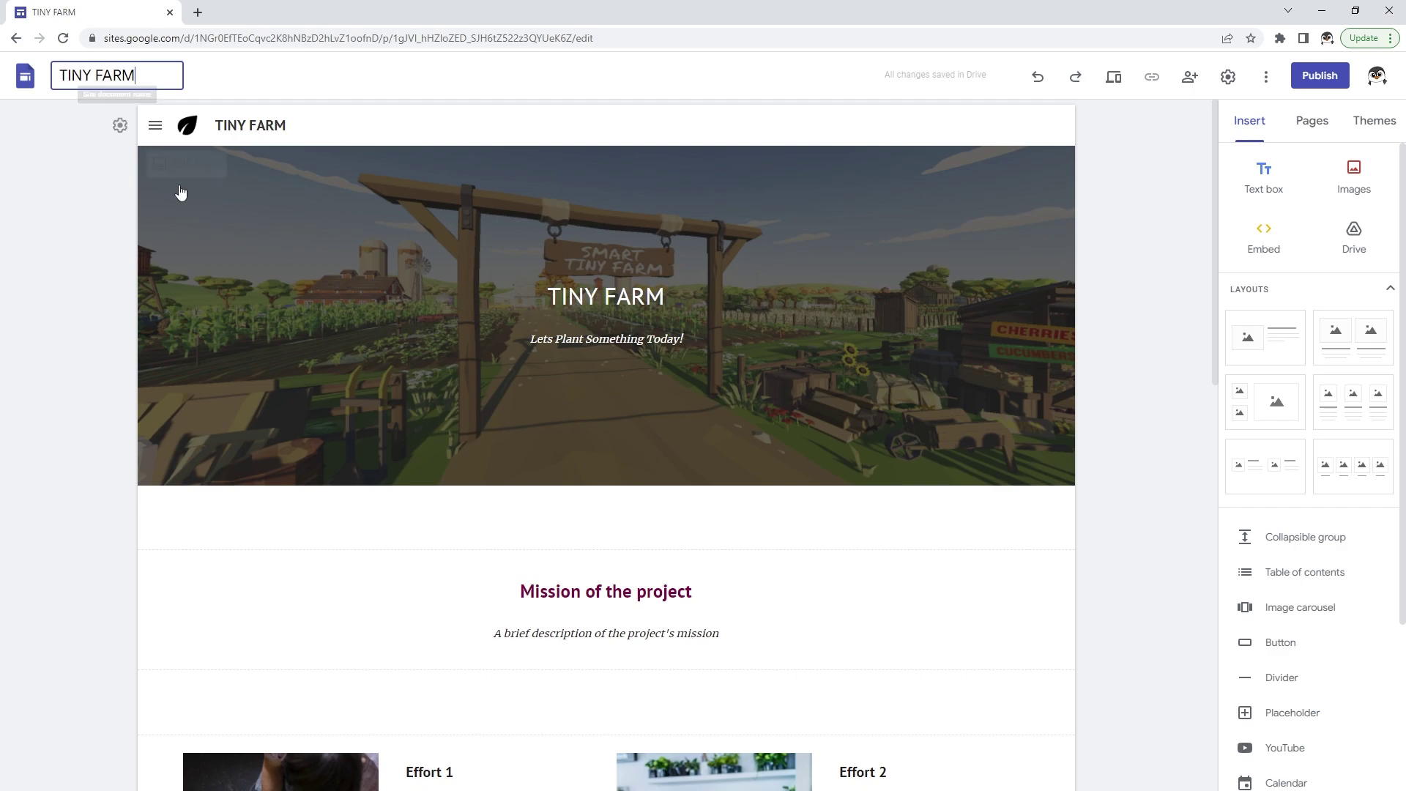
left_click(439, 623)
scroll(440, 440, "down", 6)
scroll(440, 366, "up", 3)
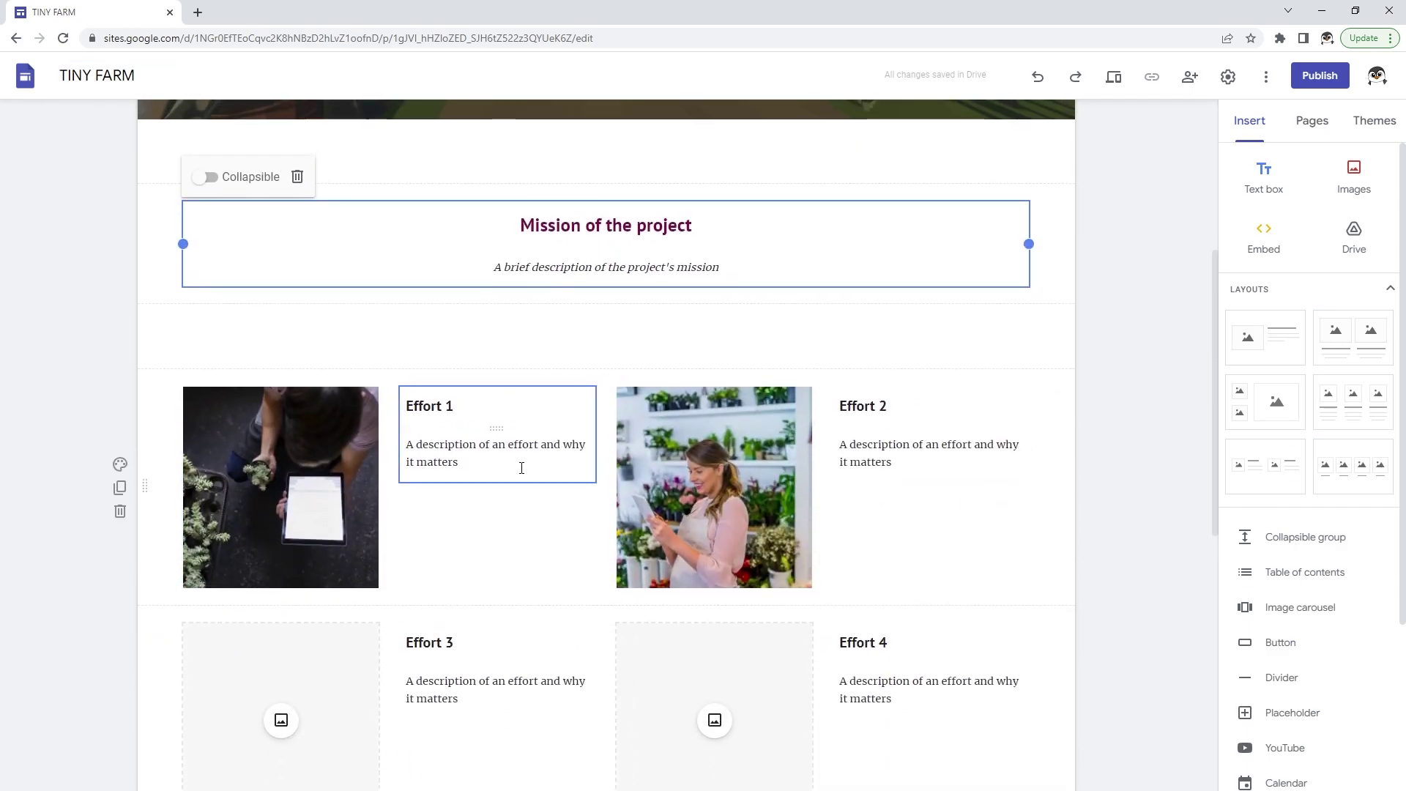
left_click(351, 630)
scroll(452, 591, "down", 2)
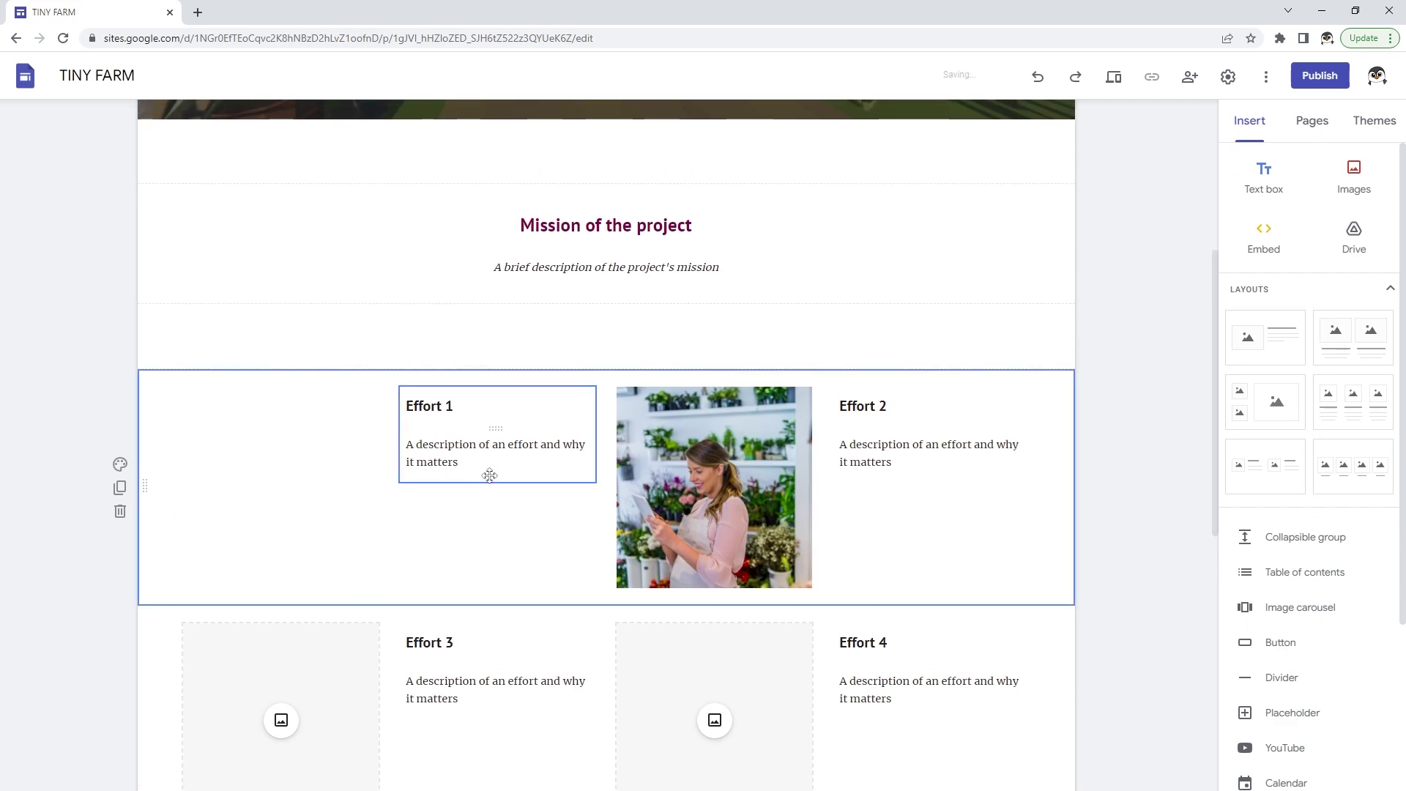
scroll(499, 454, "down", 4)
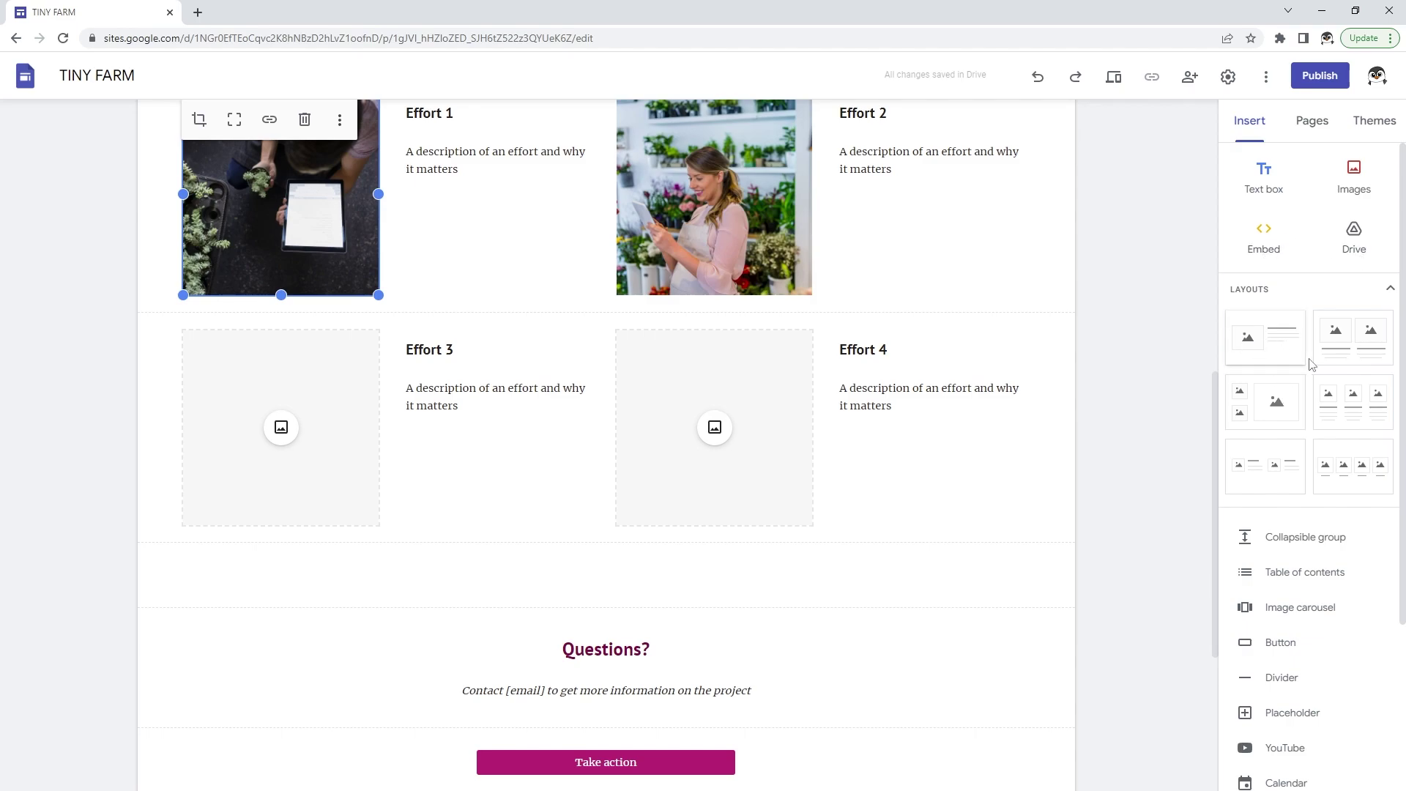
left_click_drag(1286, 337, 458, 421)
key("ctrl+z")
scroll(1289, 454, "down", 3)
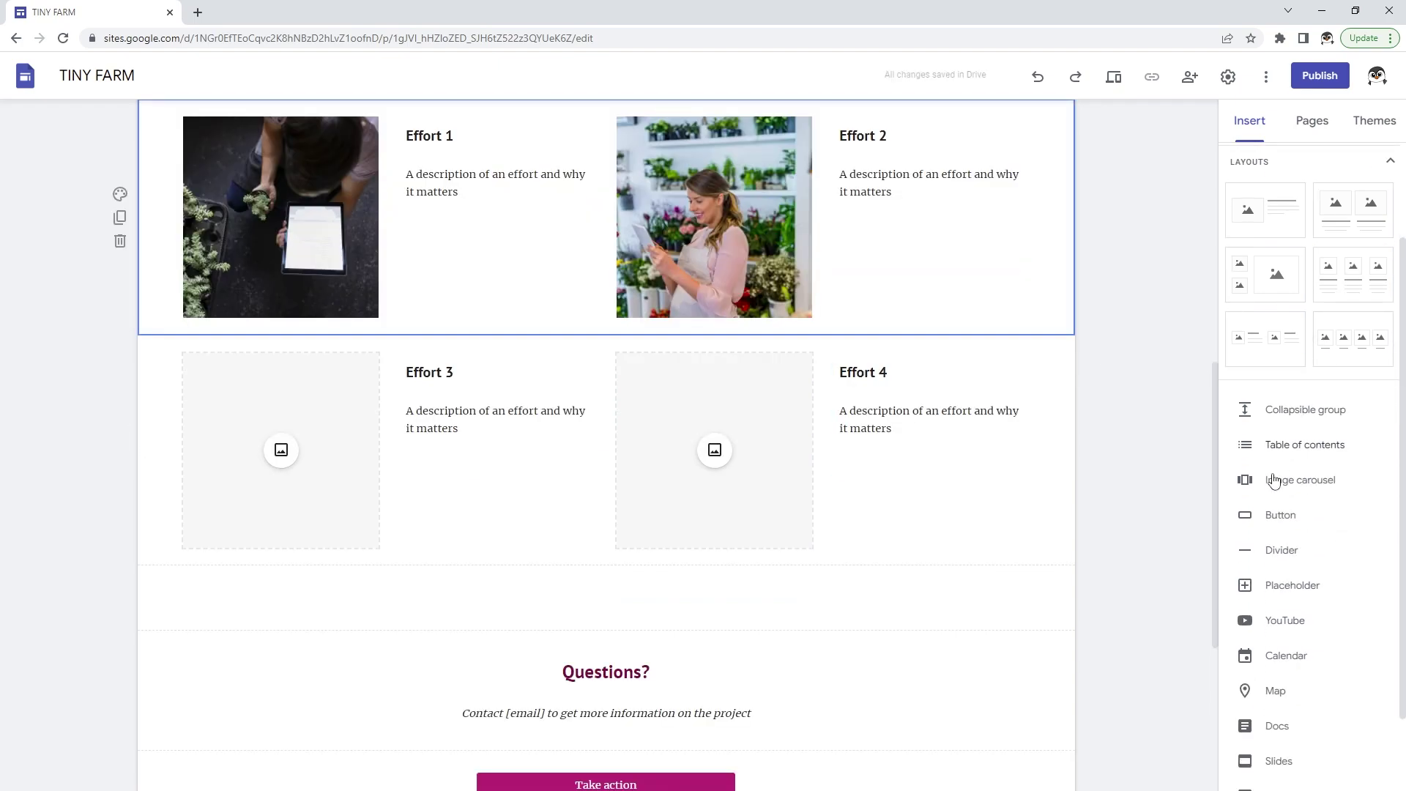
scroll(1267, 561, "up", 2)
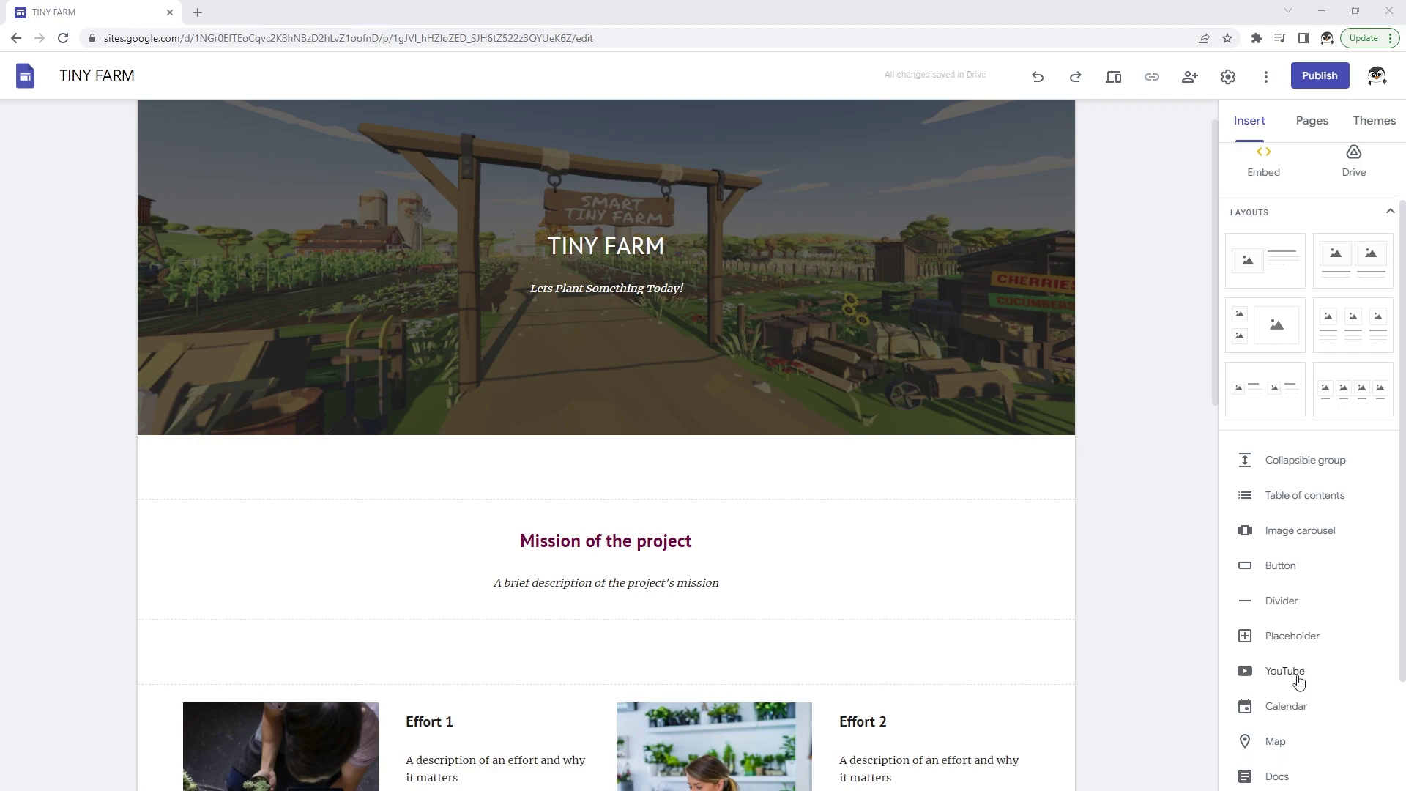
Embed the 'How to Grow Wheat | Seed to Flour' YouTube video from its pasted link
left_click(1299, 679)
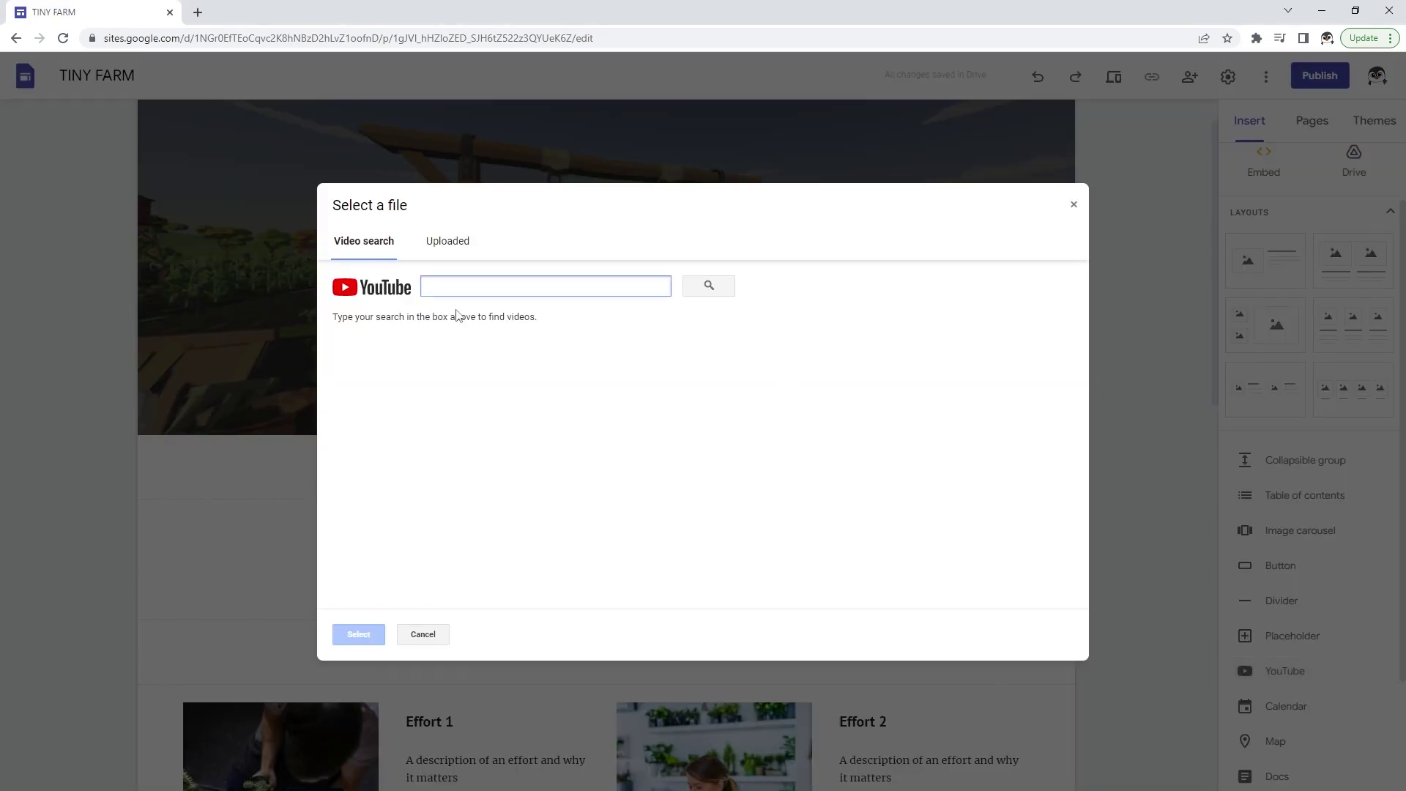
type("https://www.youtube.com/watch?v=ffrRrLyINYI&ab_channel=SmartTinyFarm")
left_click(709, 286)
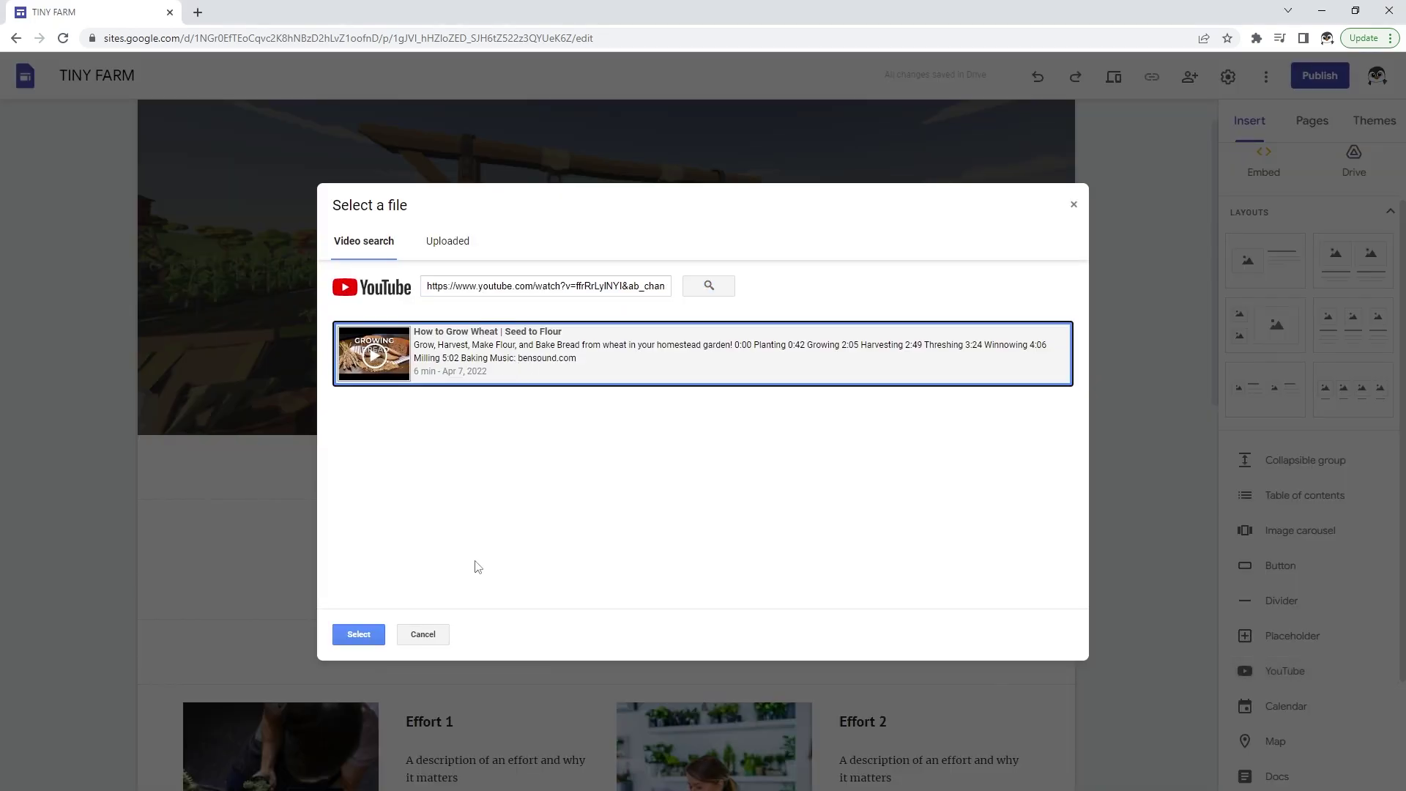
left_click(356, 638)
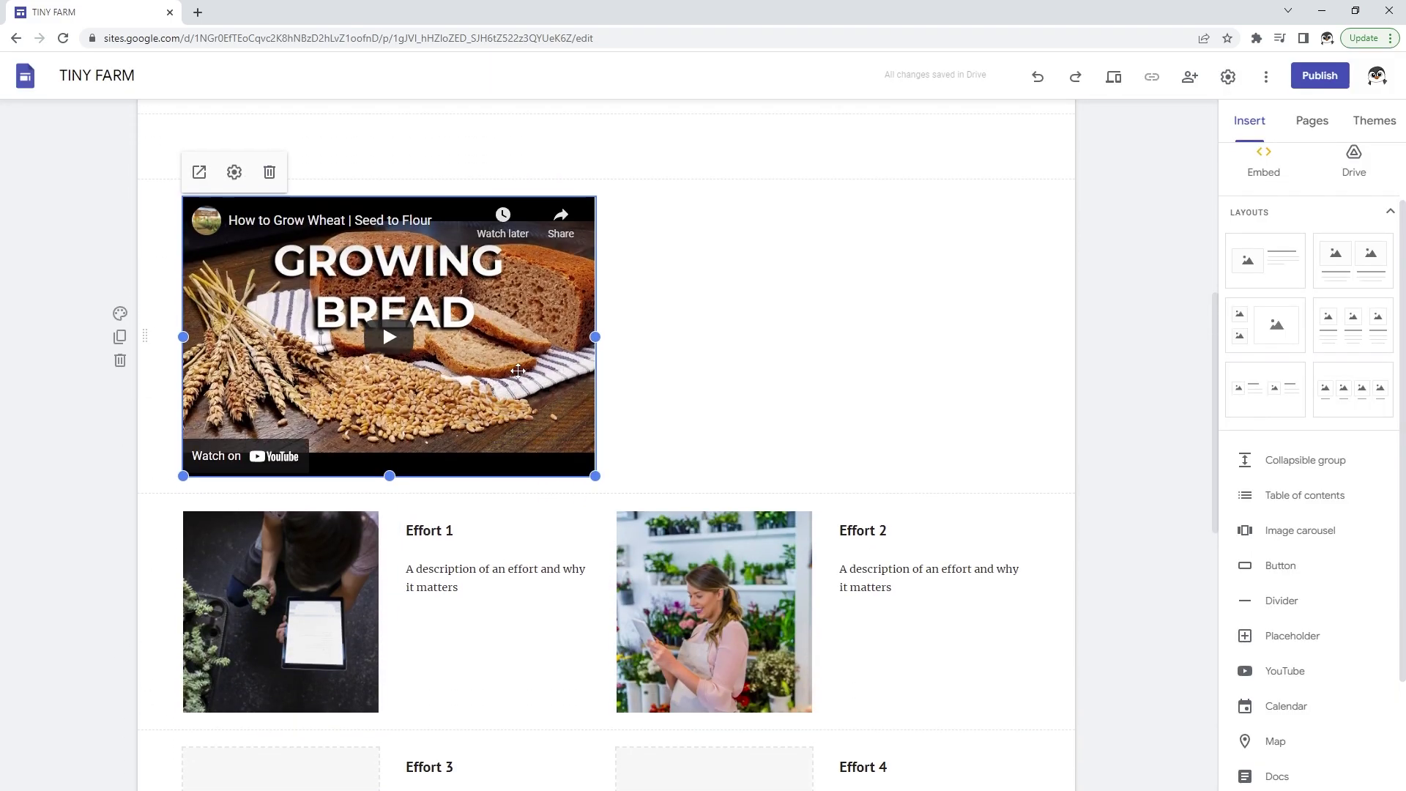
Widen the embedded video by dragging its resize handles outward
scroll(518, 371, "up", 3)
left_click_drag(505, 512, 650, 493)
scroll(599, 521, "down", 1)
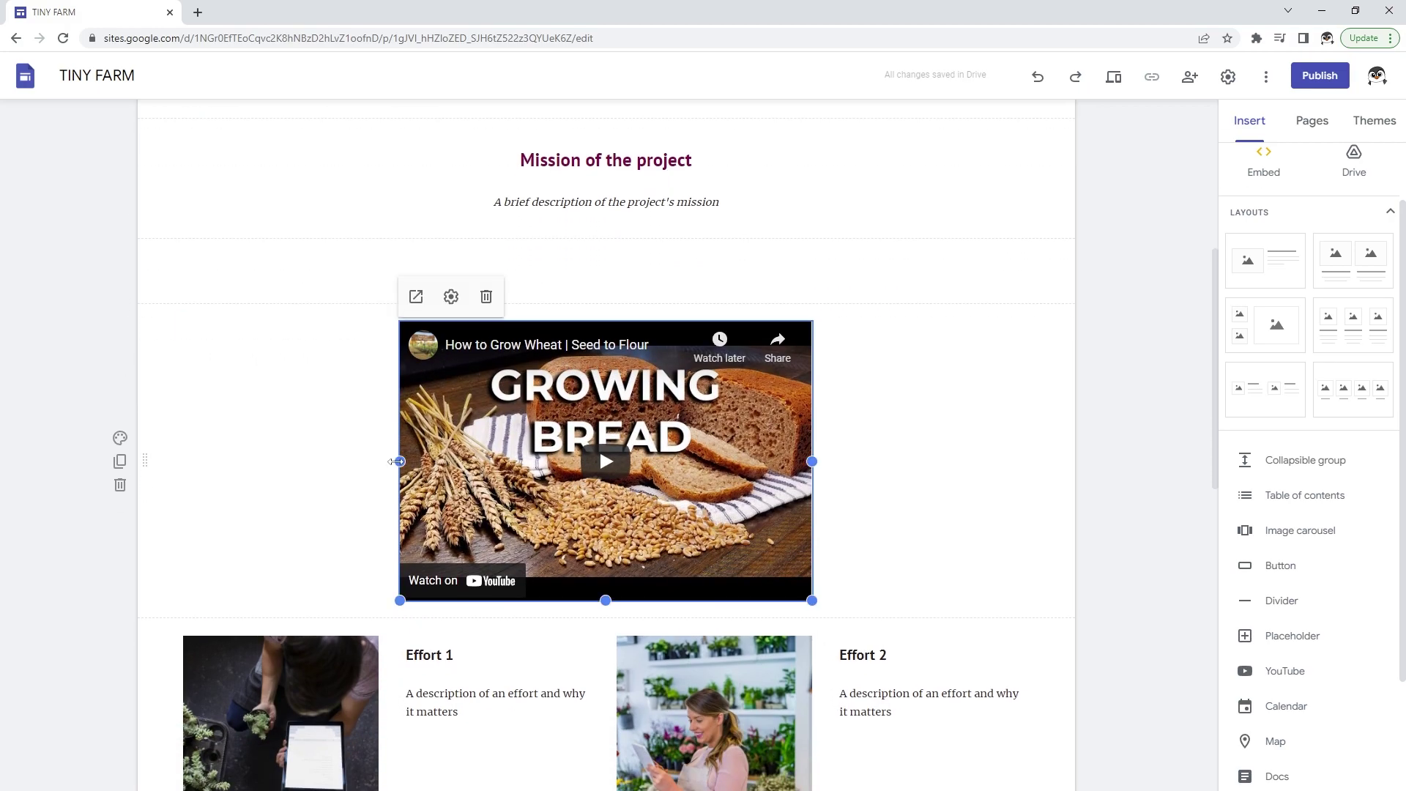
left_click_drag(396, 461, 252, 461)
scroll(759, 522, "down", 5)
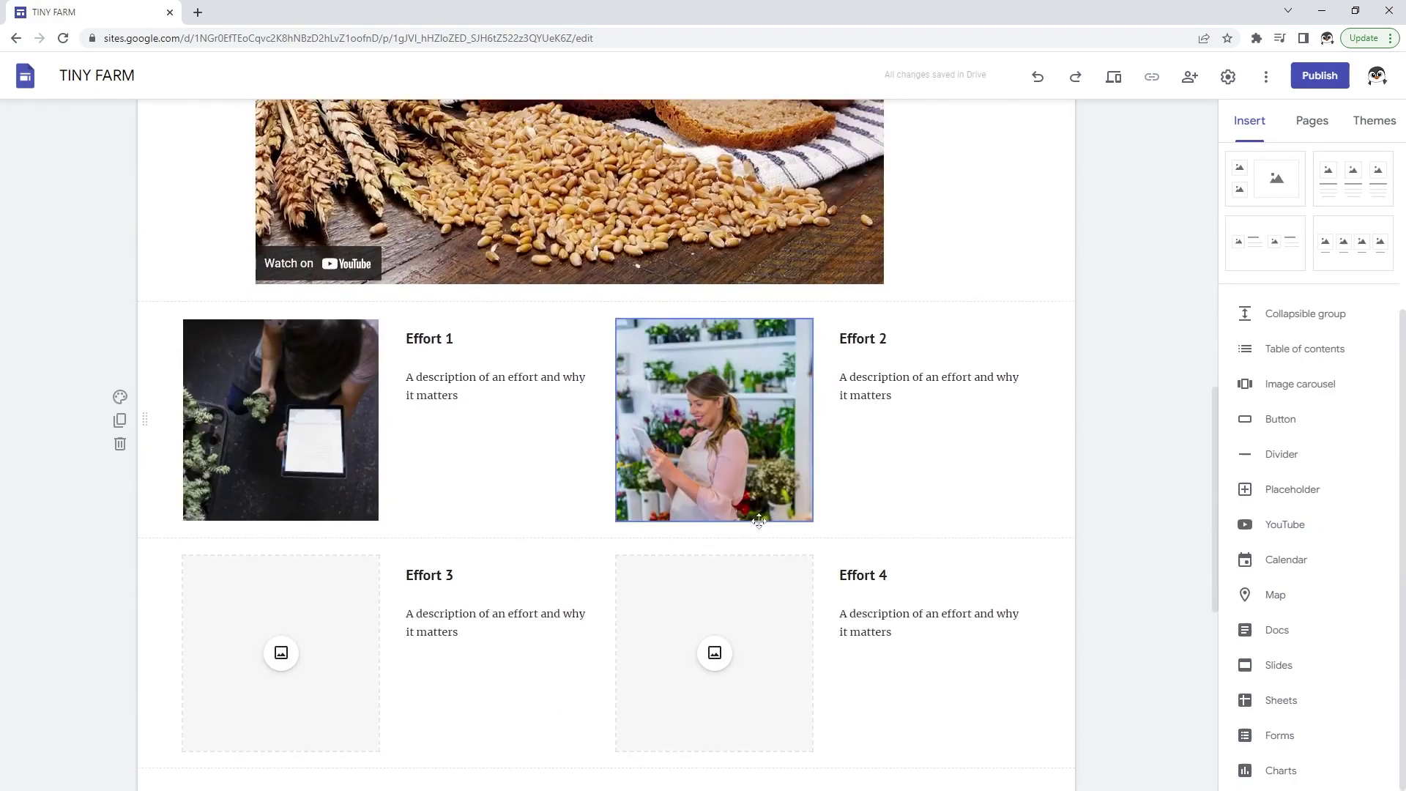
scroll(759, 522, "up", 10)
scroll(975, 184, "down", 1)
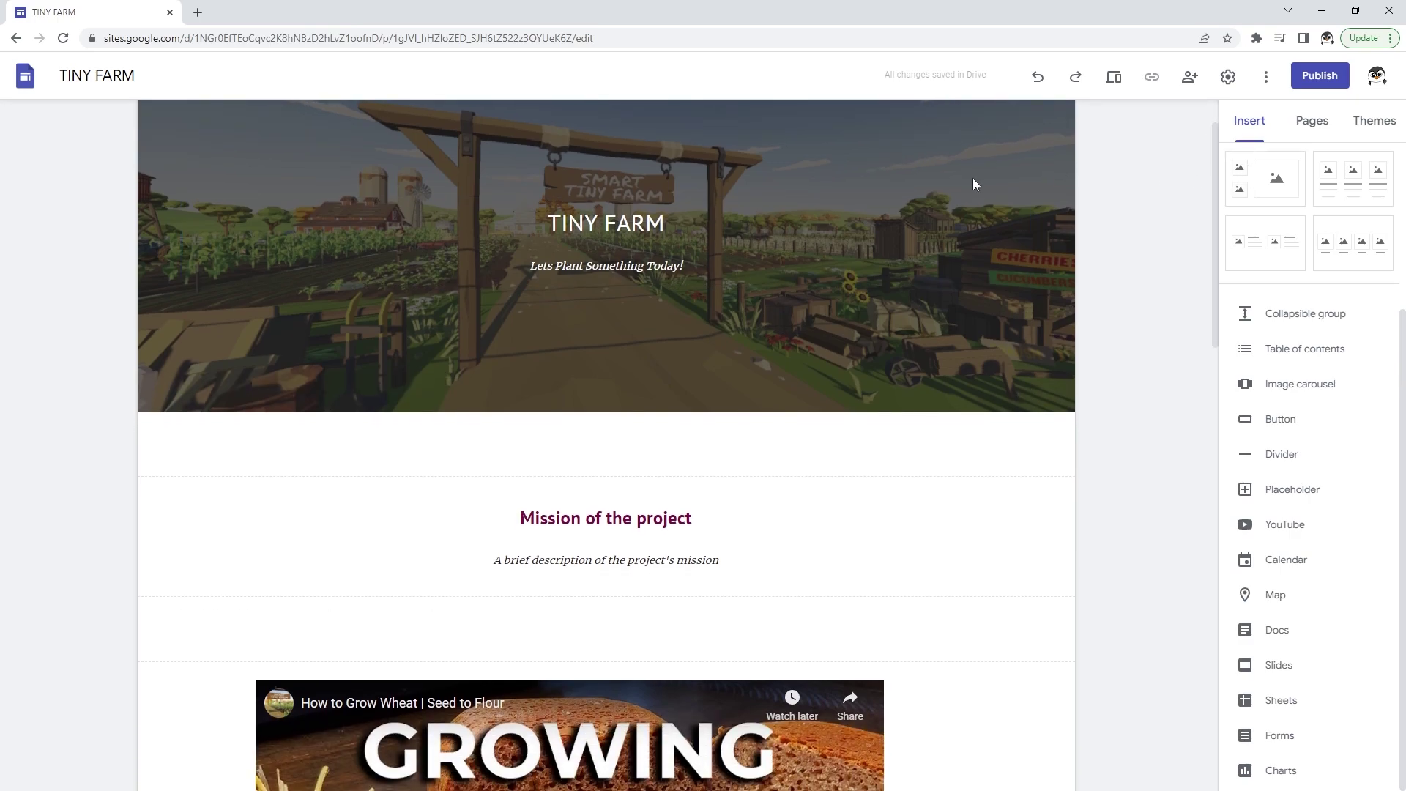
Add a page named 'About Us' from the Pages panel
scroll(1006, 251, "up", 1)
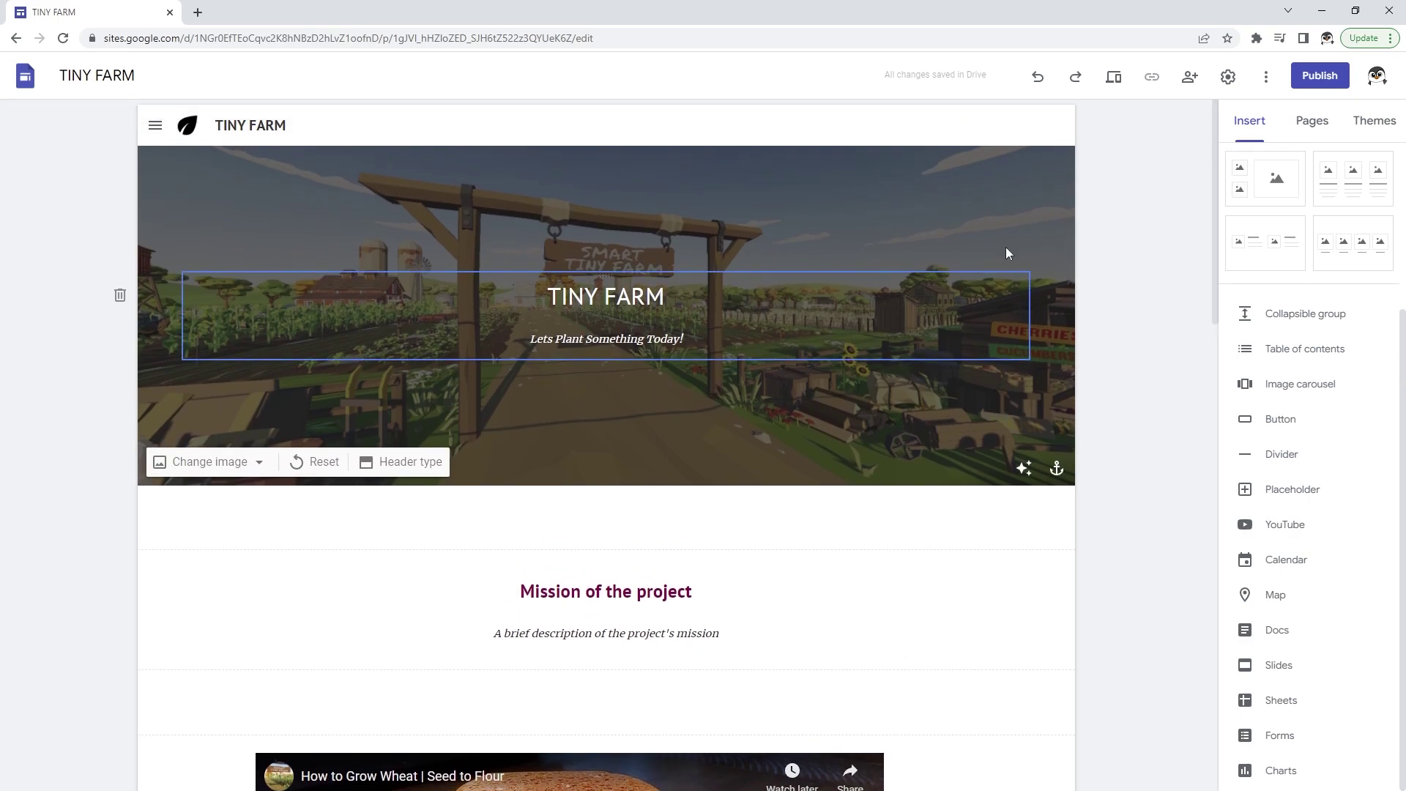
left_click(1309, 124)
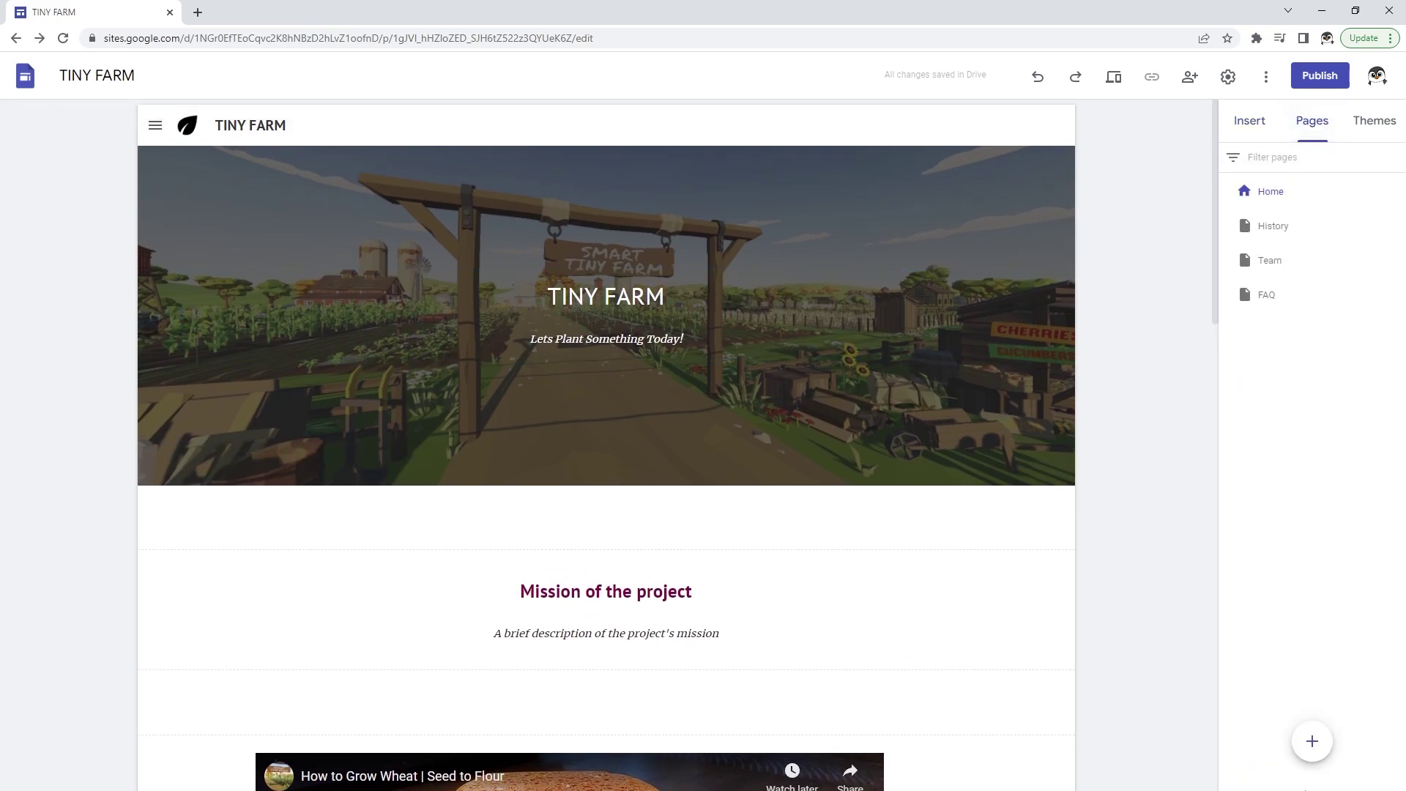
left_click(1311, 741)
type("A")
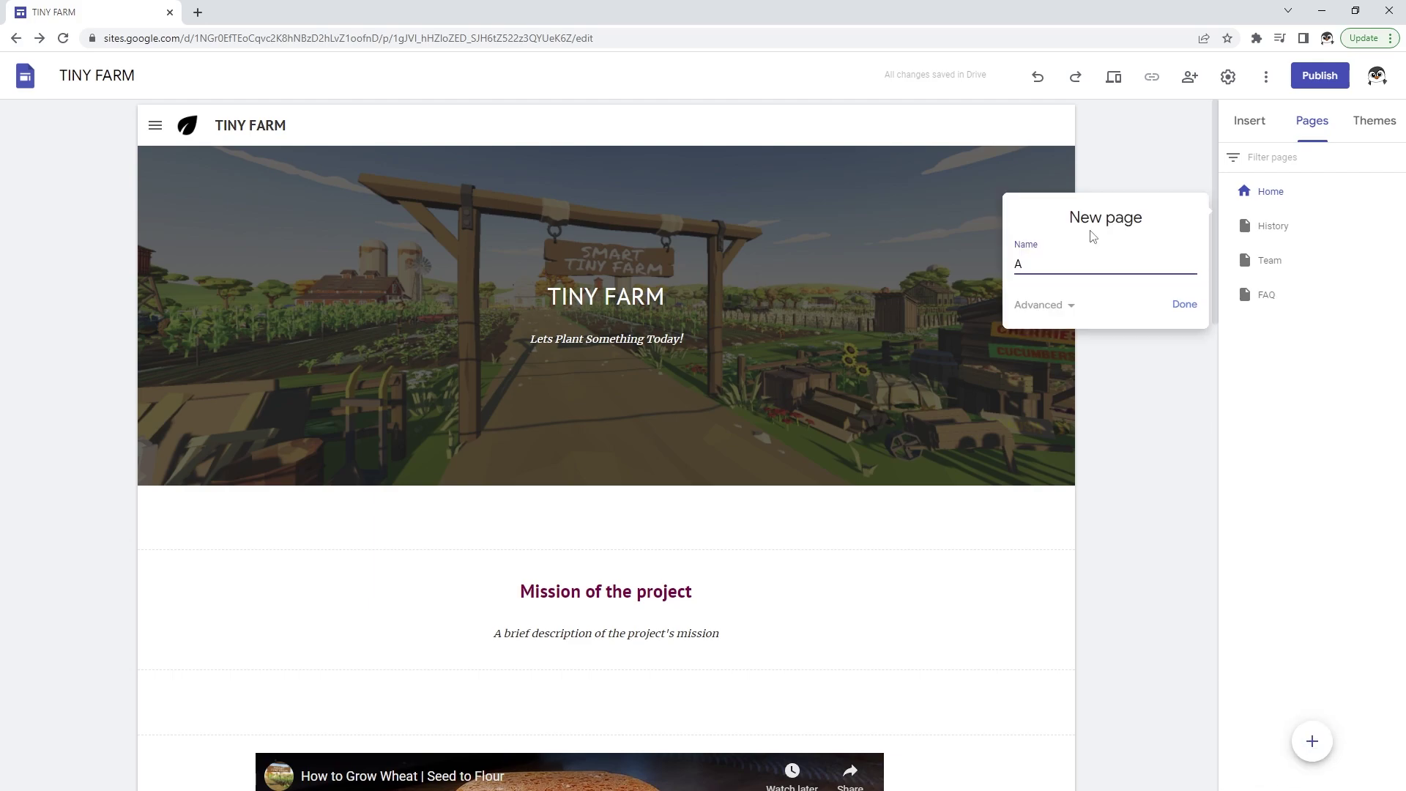
type("bout Us")
key("Return")
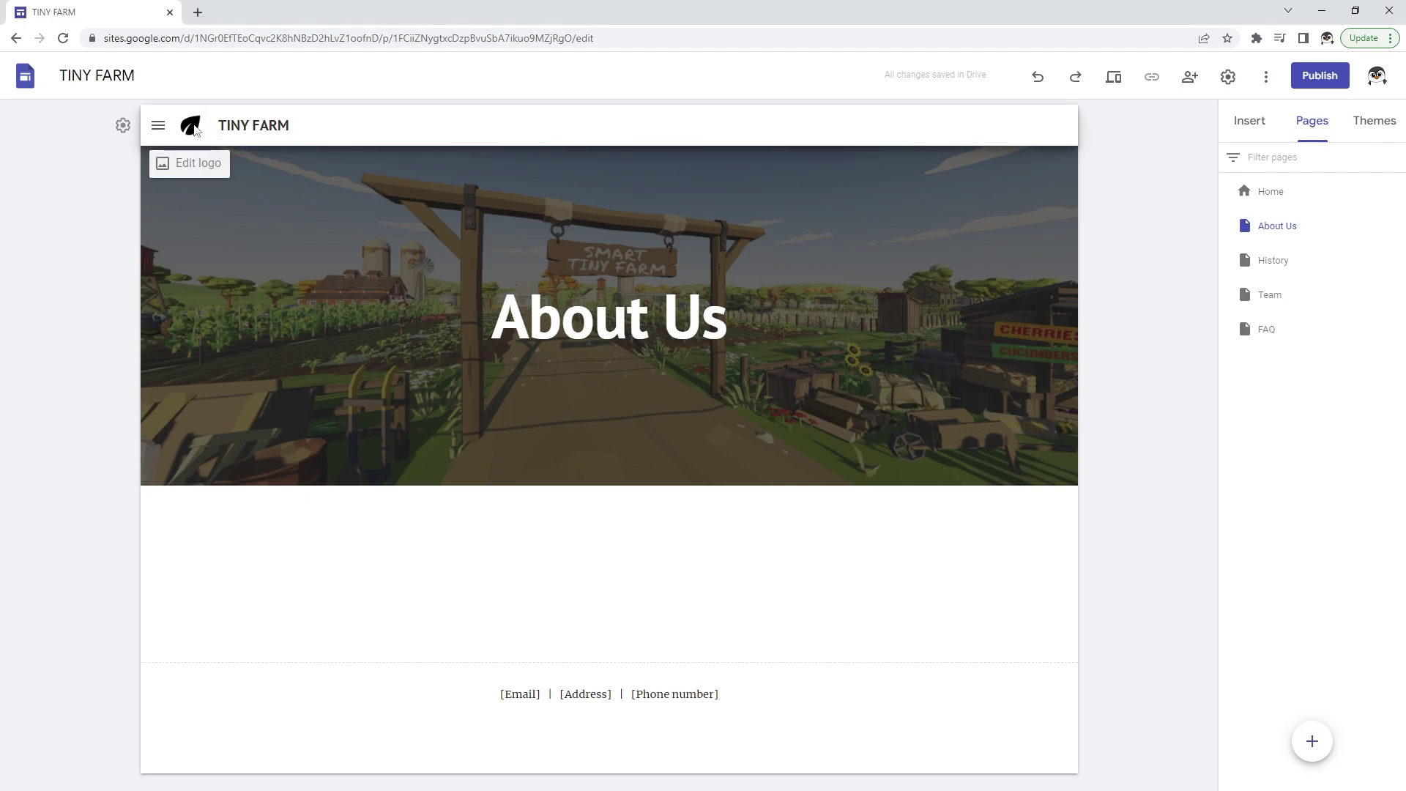
Set the site navigation mode to Top in Settings > Navigation
left_click(157, 126)
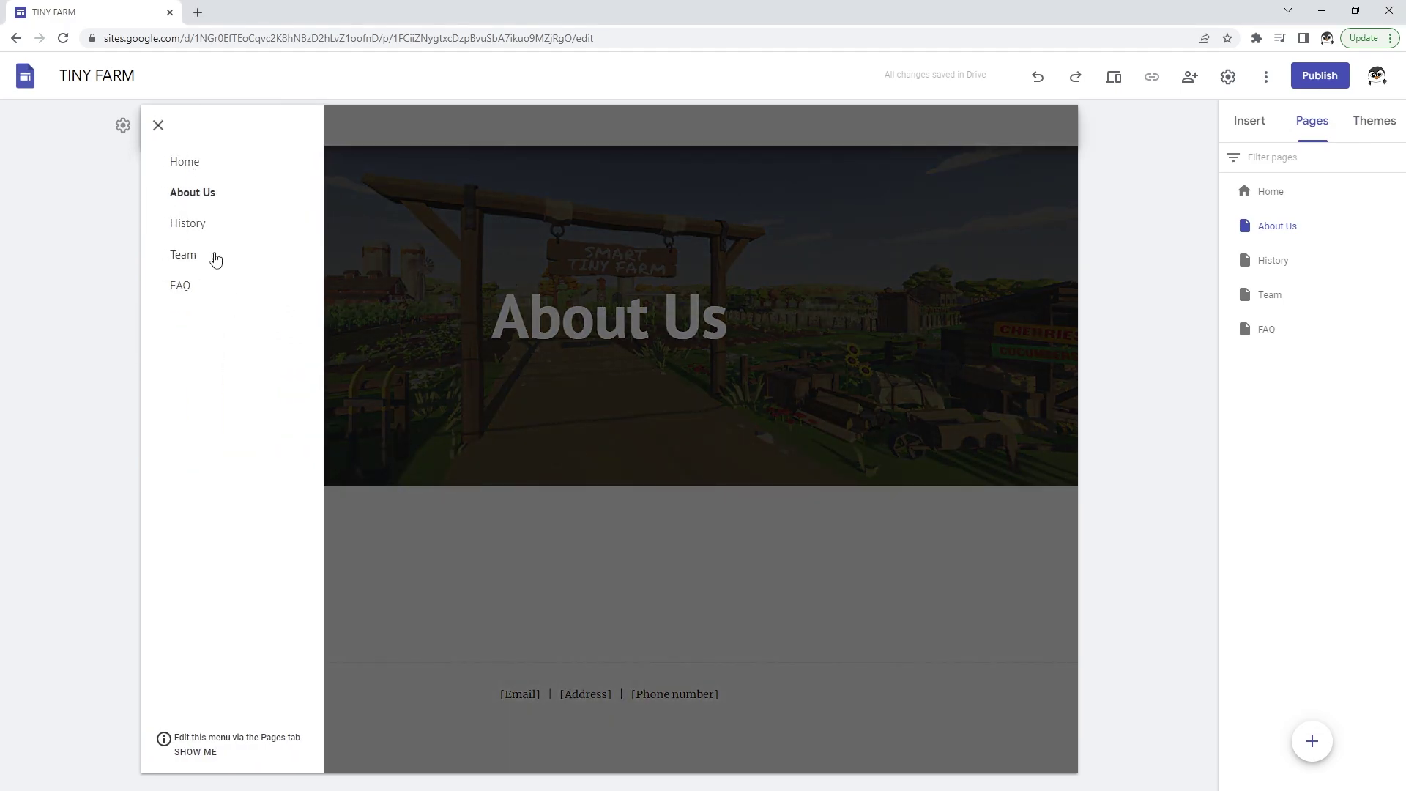
left_click(123, 125)
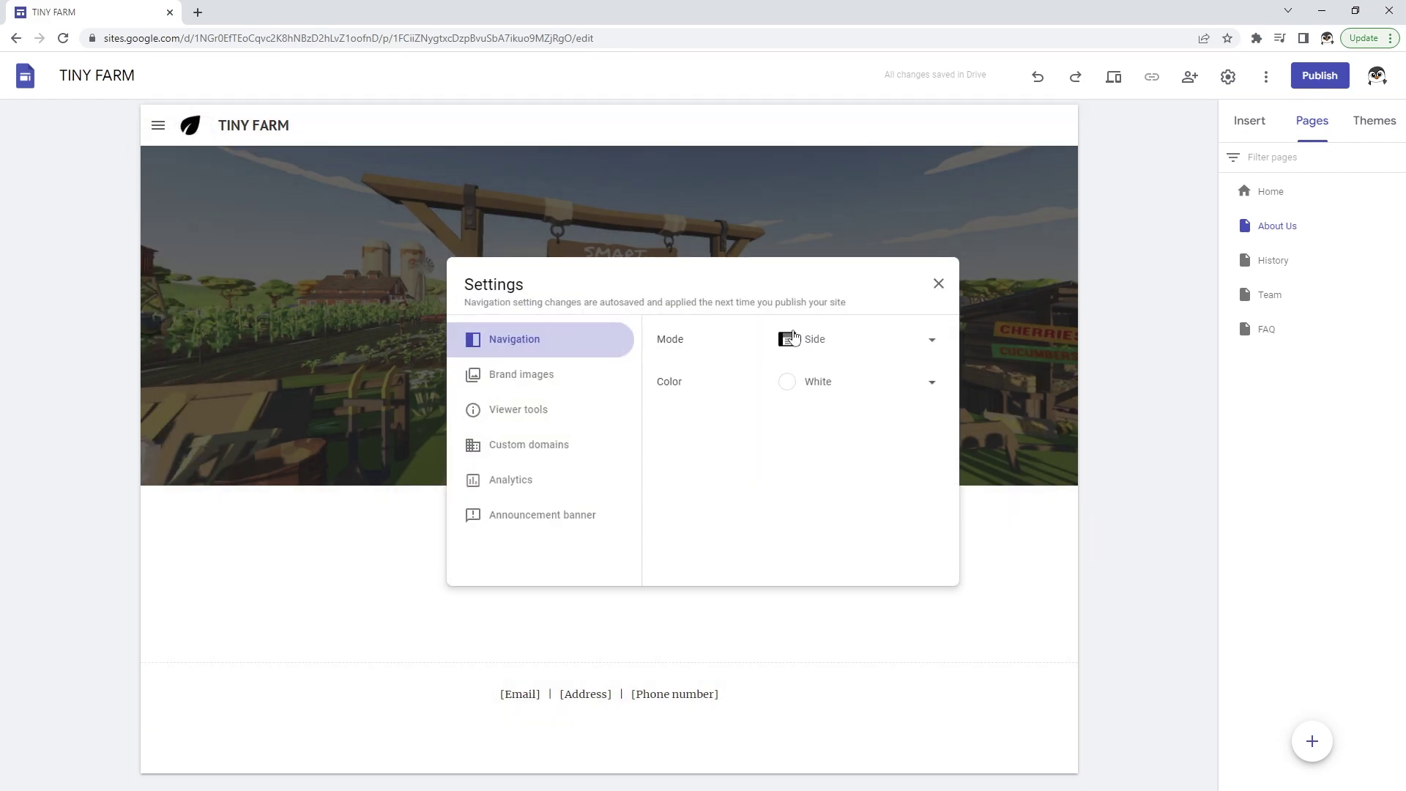
left_click(835, 349)
left_click(834, 312)
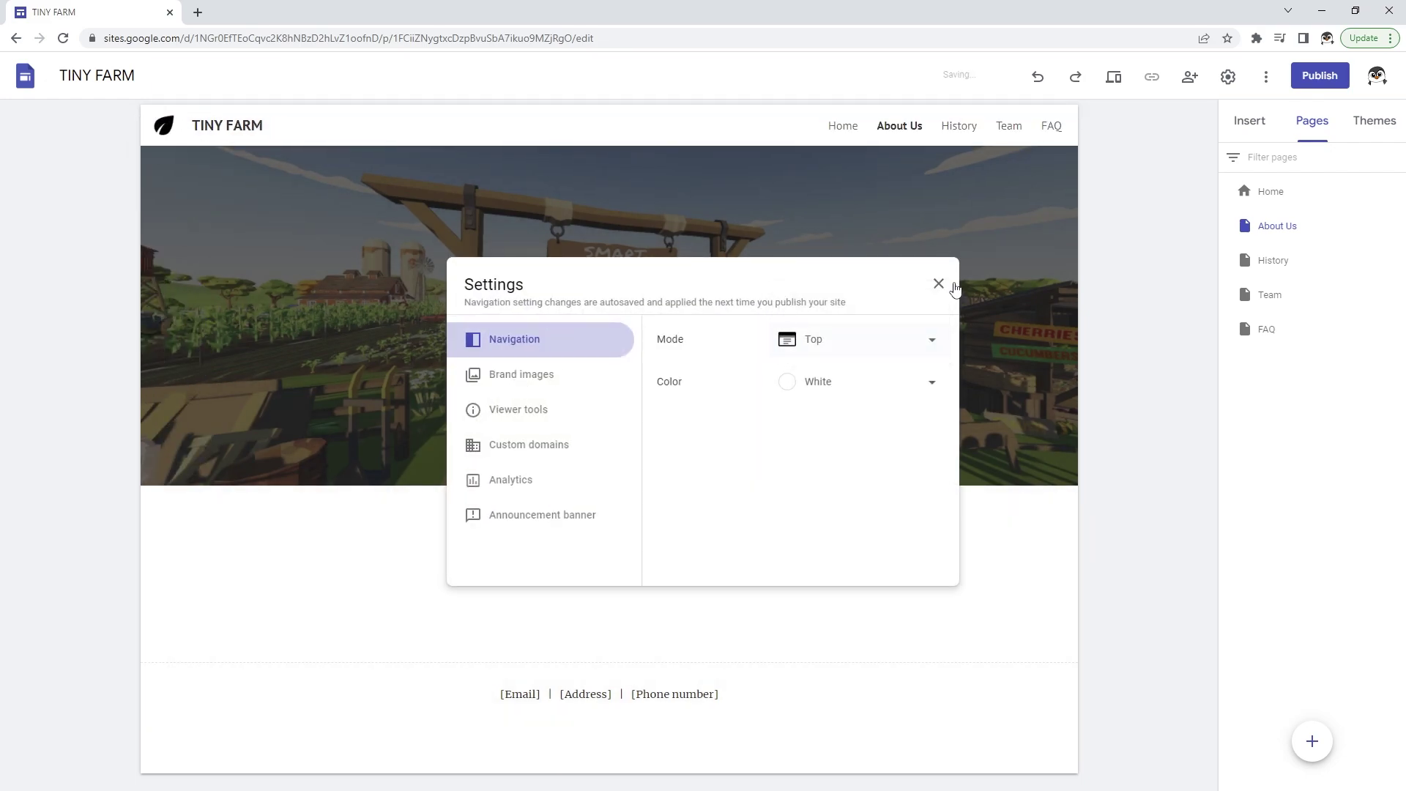
left_click(938, 282)
Drag an element across the page, then scroll back to the top of Home
mouse_move(734, 180)
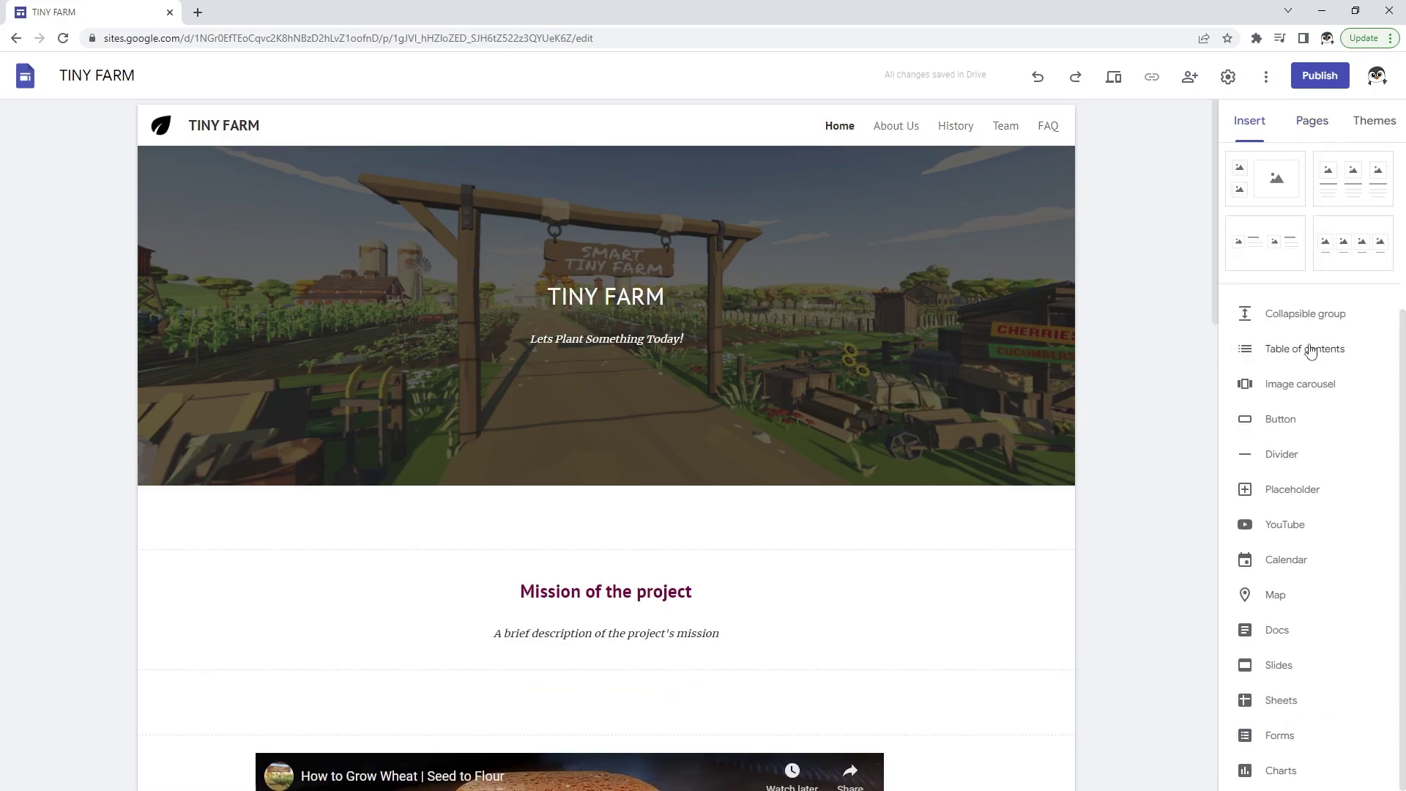
left_click_drag(1305, 349, 564, 625)
scroll(564, 625, "up", 2)
scroll(564, 728, "down", 10)
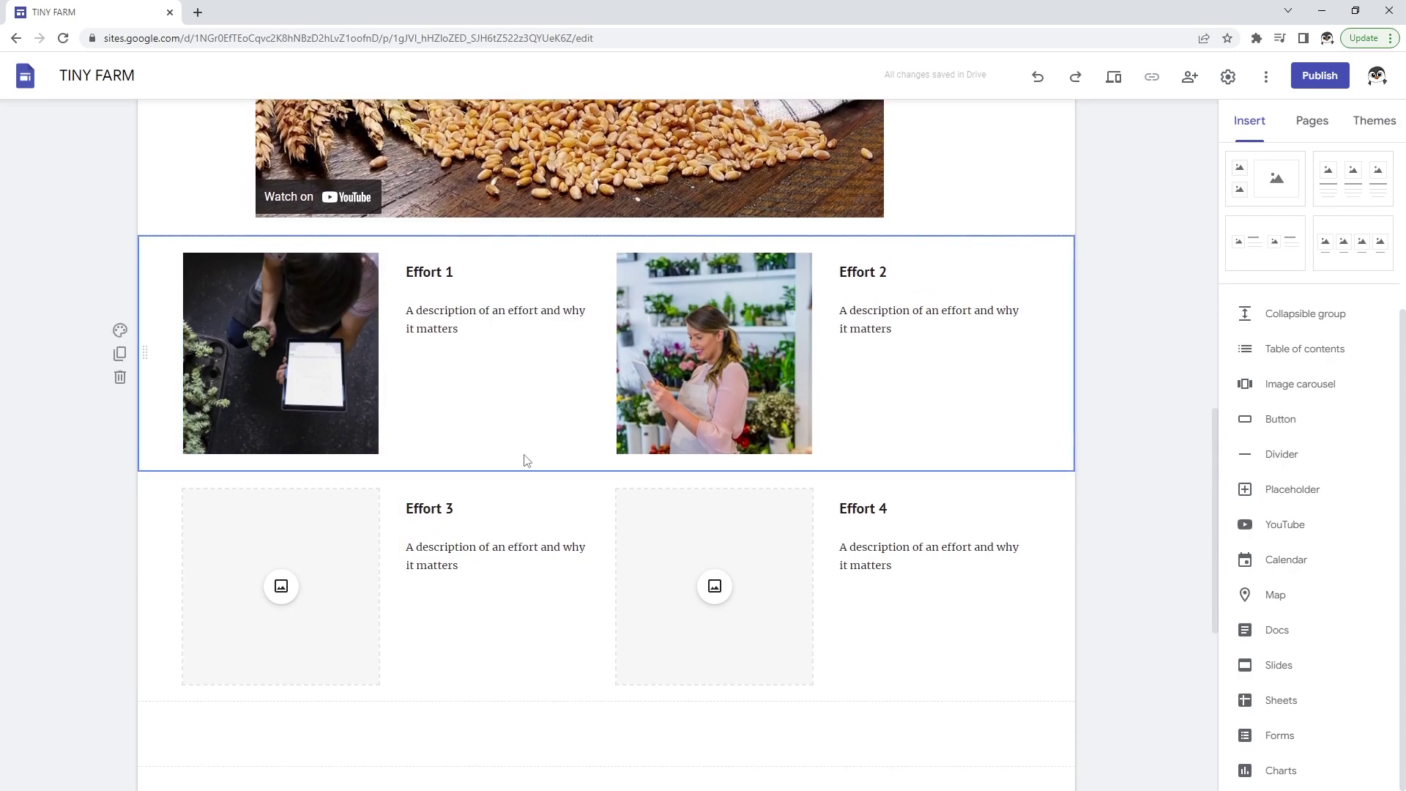
scroll(525, 459, "up", 1)
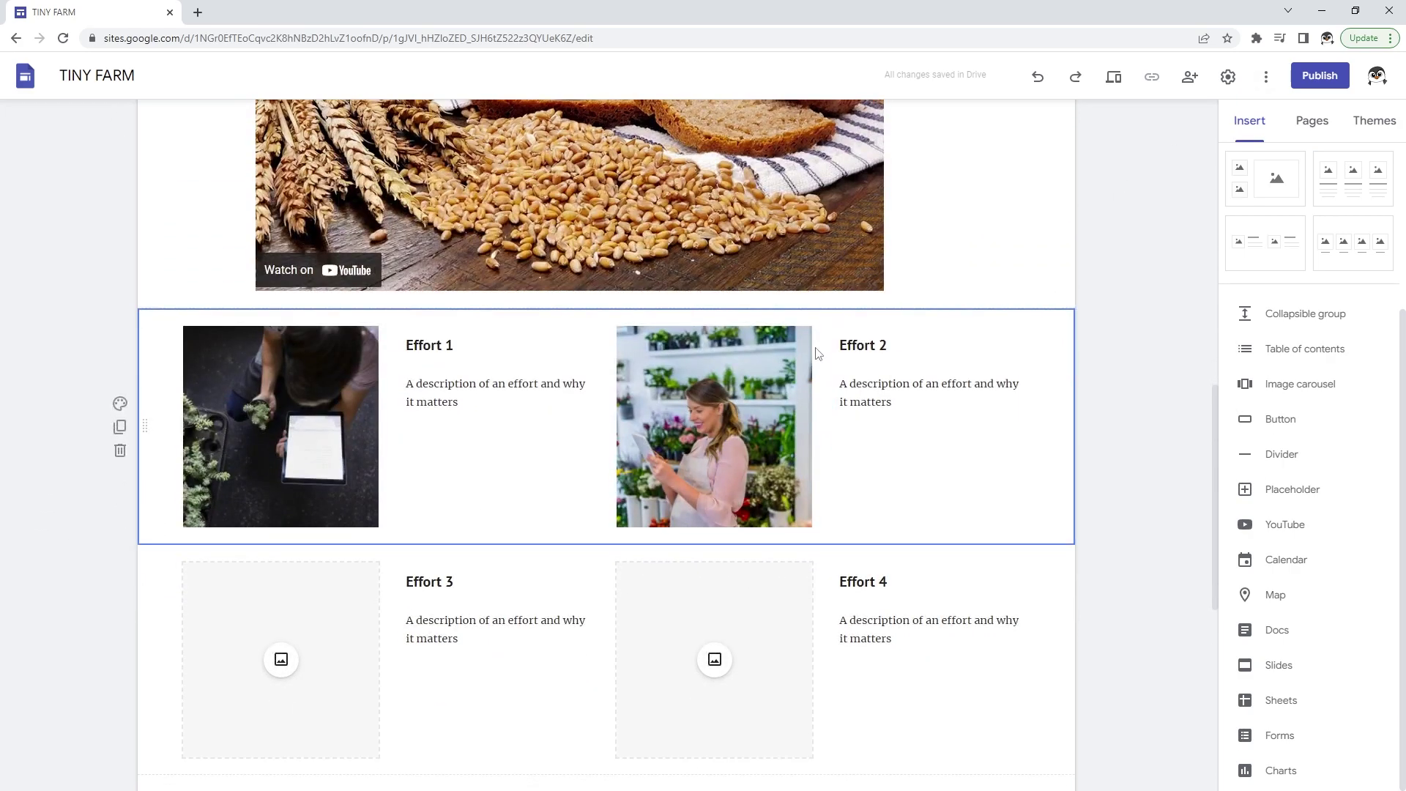
scroll(803, 442, "up", 11)
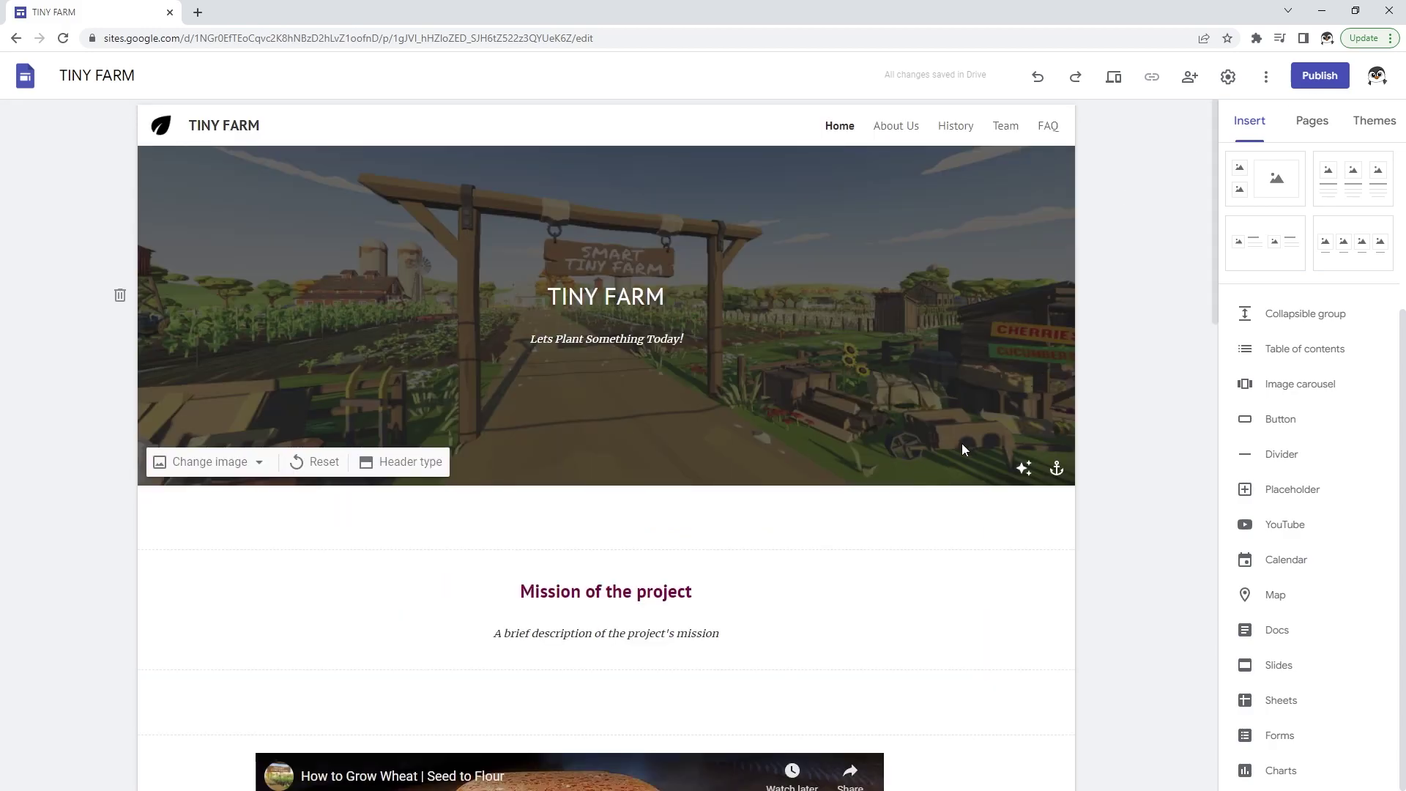
Publish the site at web address tiny-farm after reviewing the custom domain settings
left_click(1319, 76)
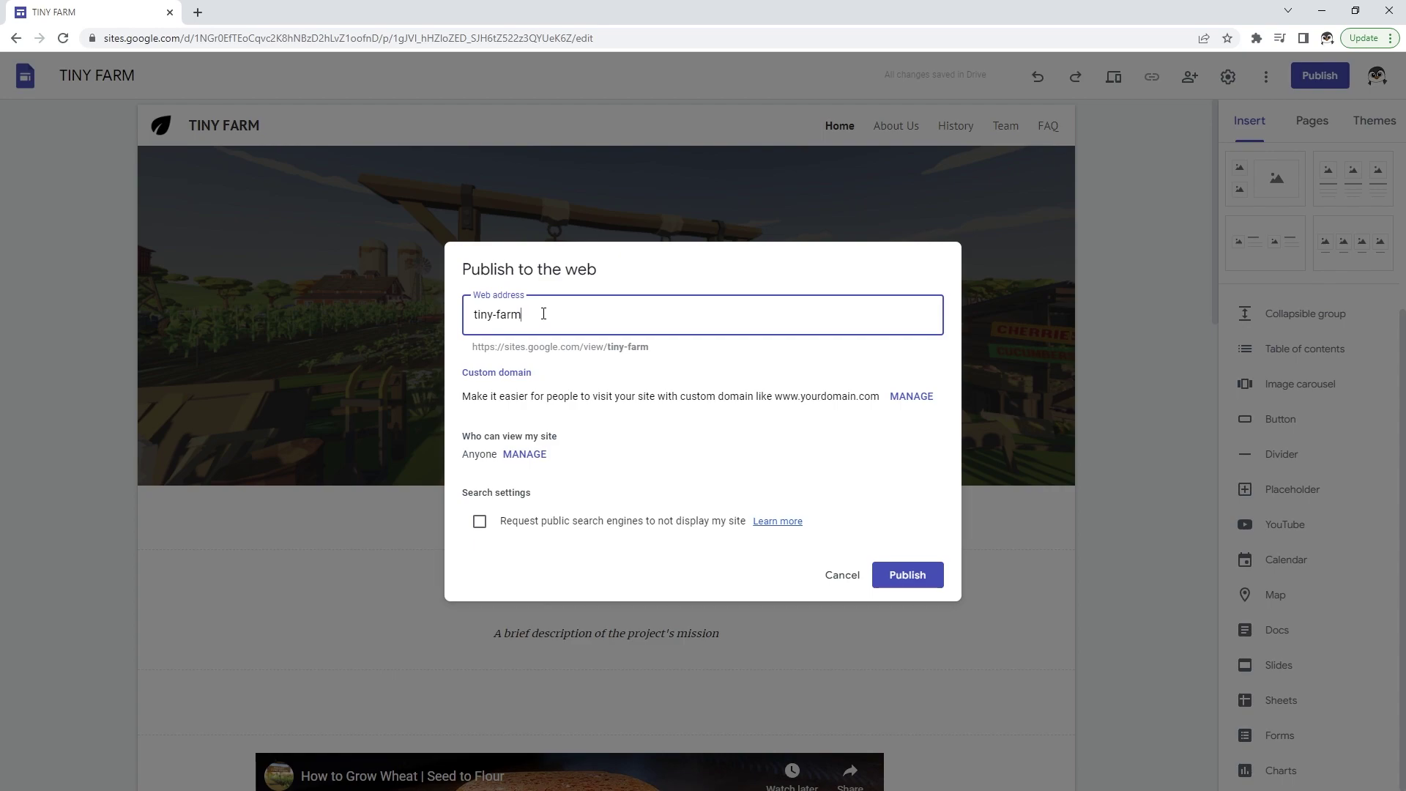
left_click_drag(473, 315, 525, 317)
left_click(475, 315)
left_click_drag(477, 351, 648, 350)
key("ctrl+c")
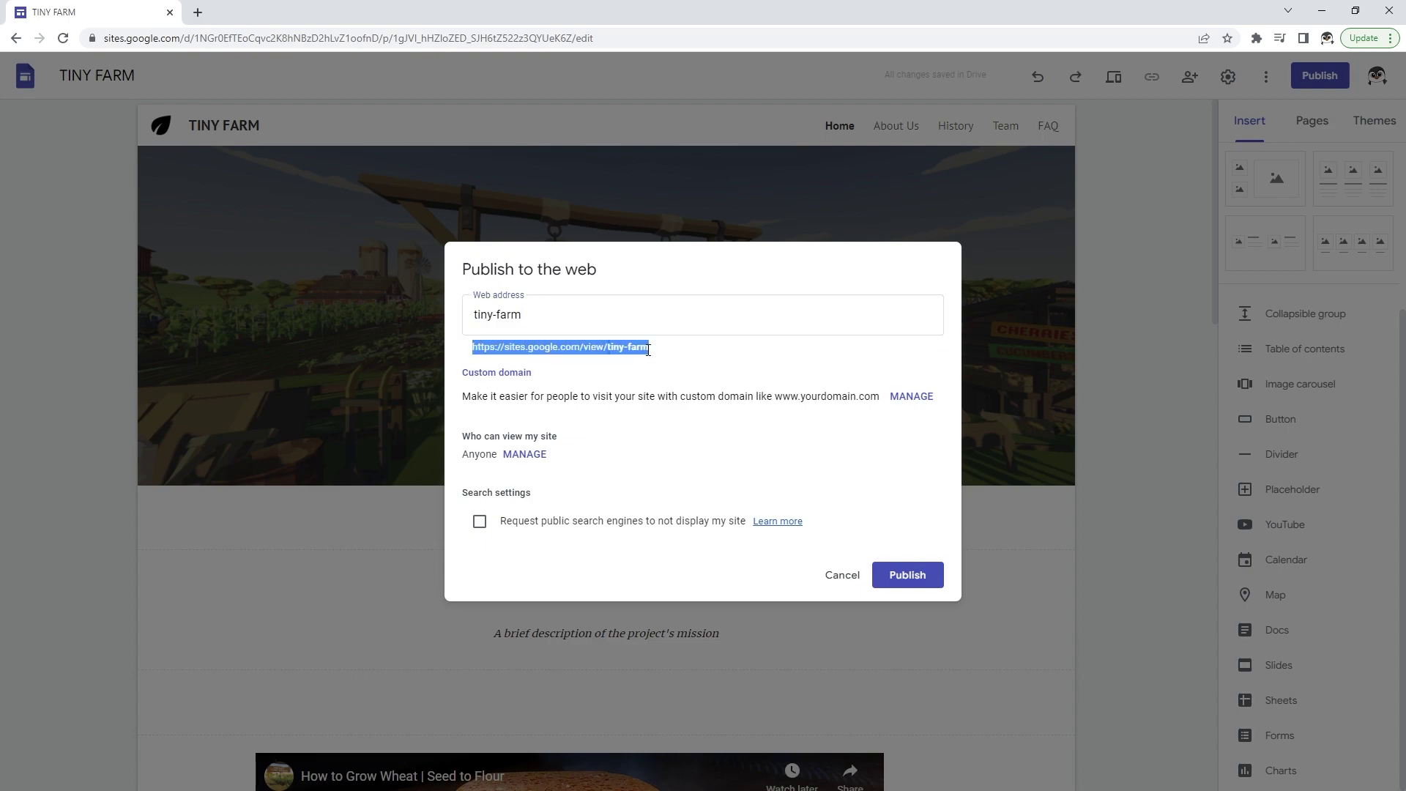
left_click(511, 346)
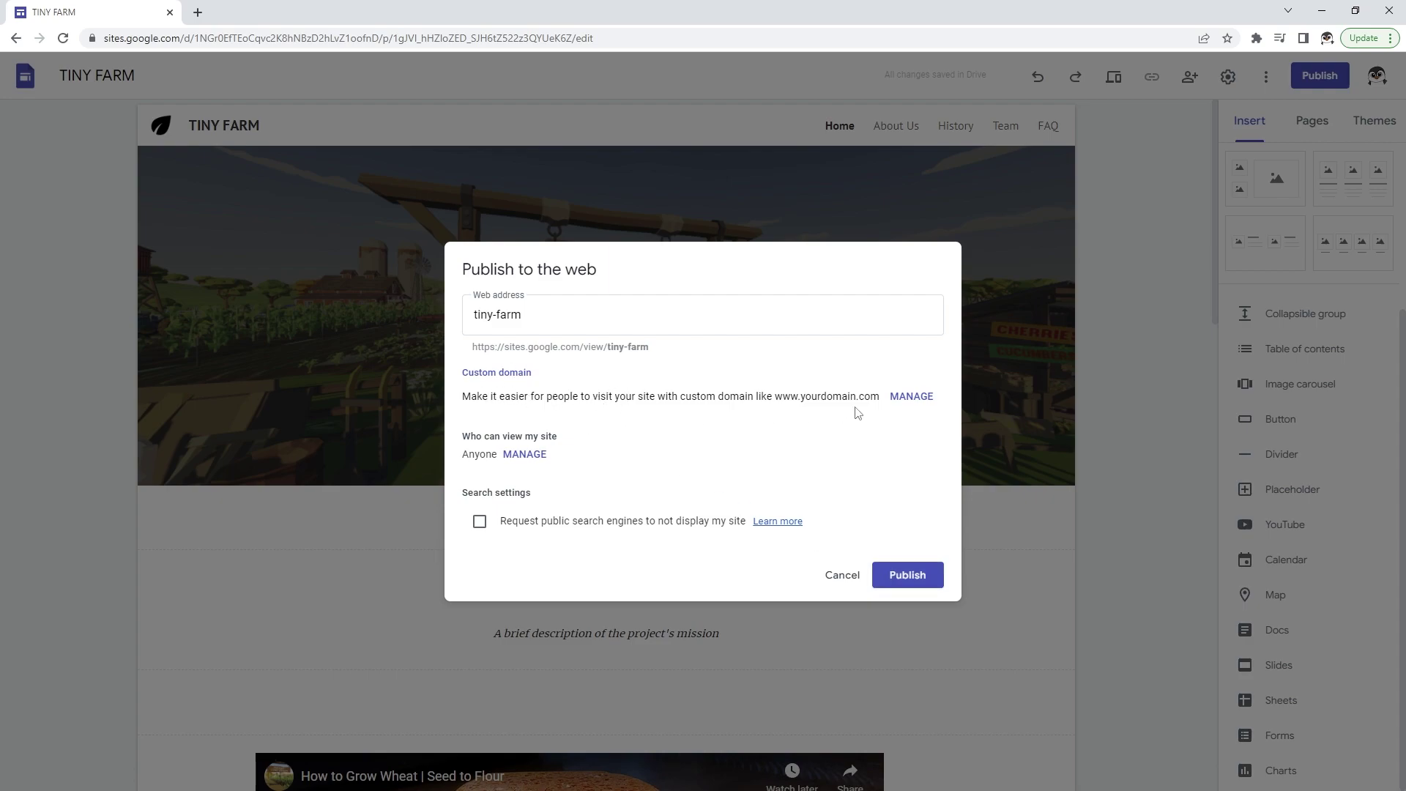
left_click(911, 397)
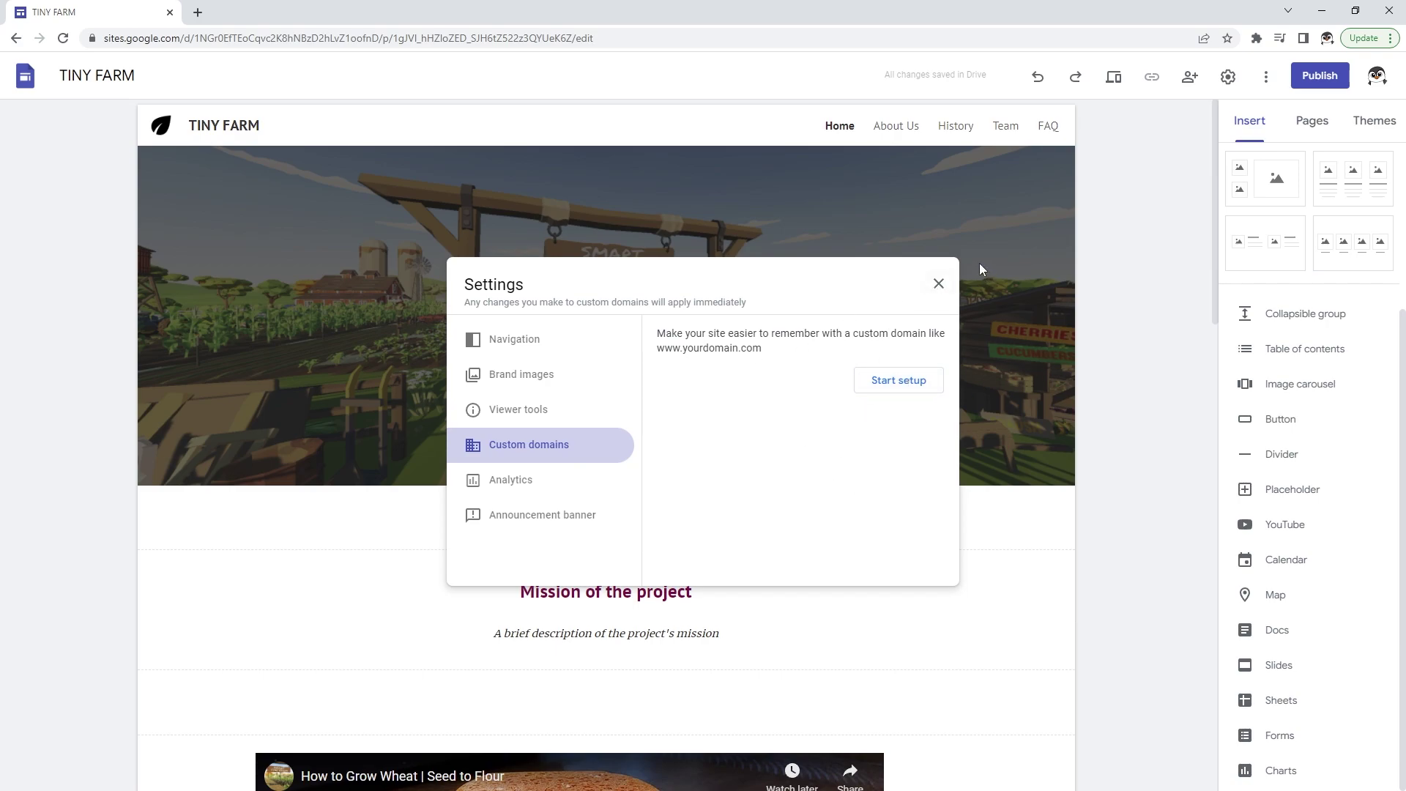
left_click(938, 283)
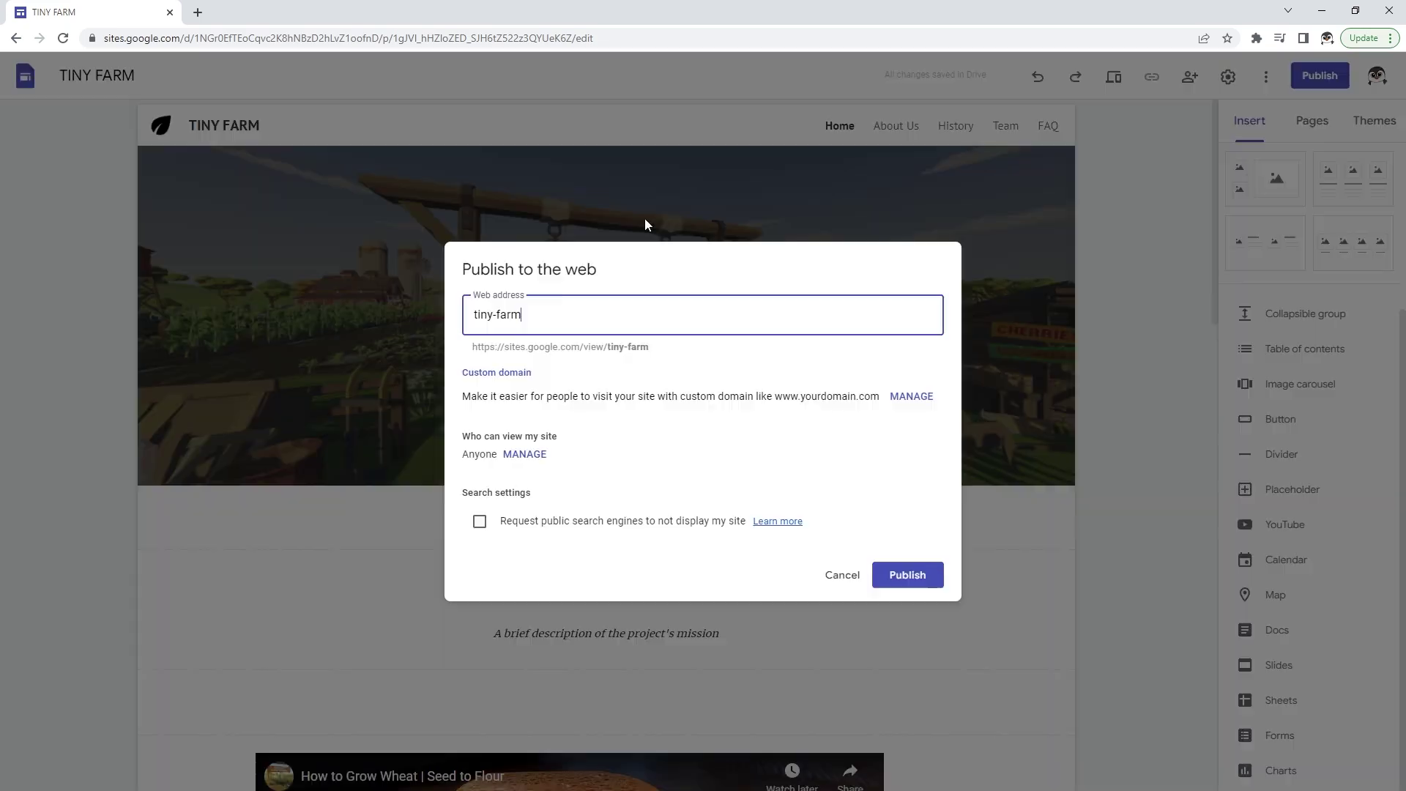
left_click(912, 578)
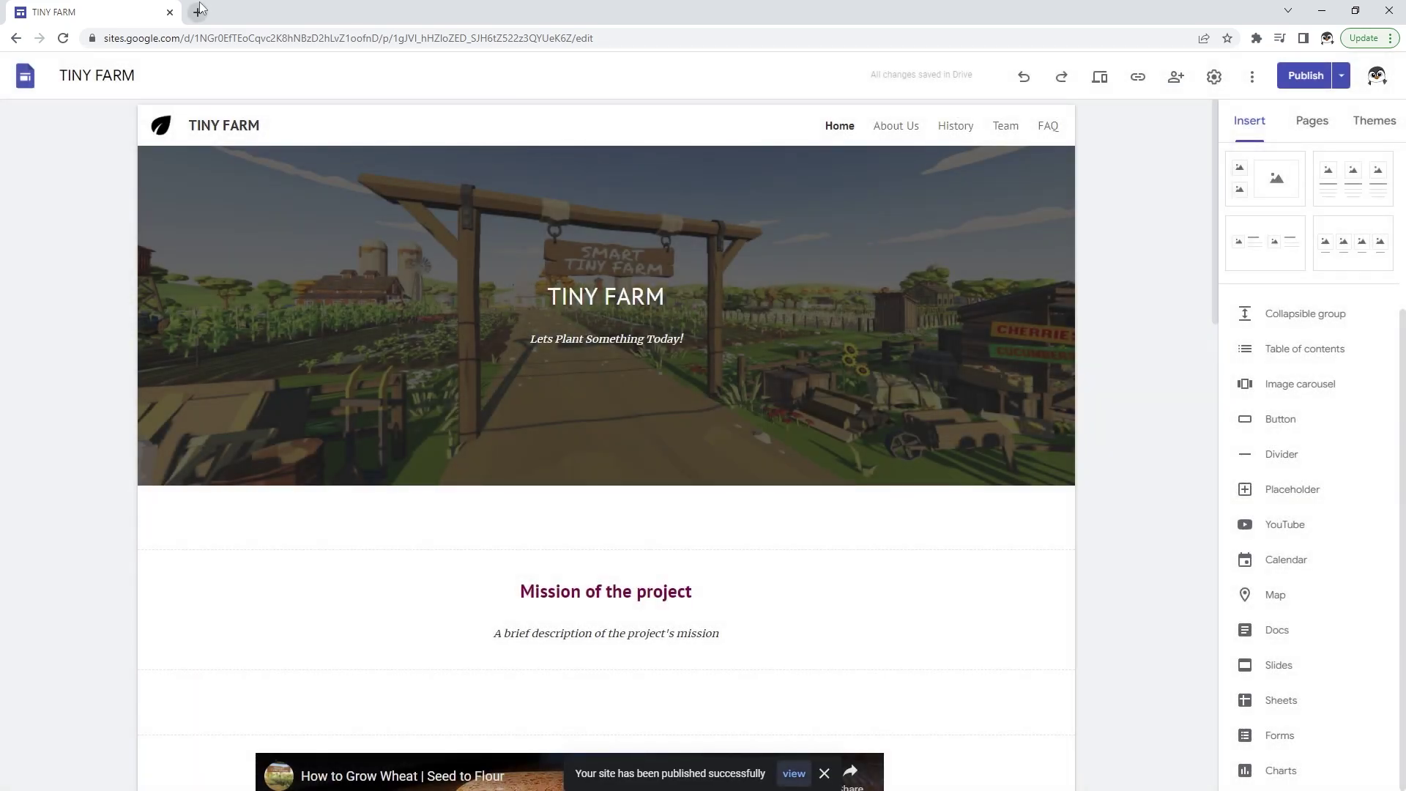
Load sites.google.com/view/tiny-farm in a new tab, reloading past the initial 404
left_click(199, 12)
key("ctrl+v")
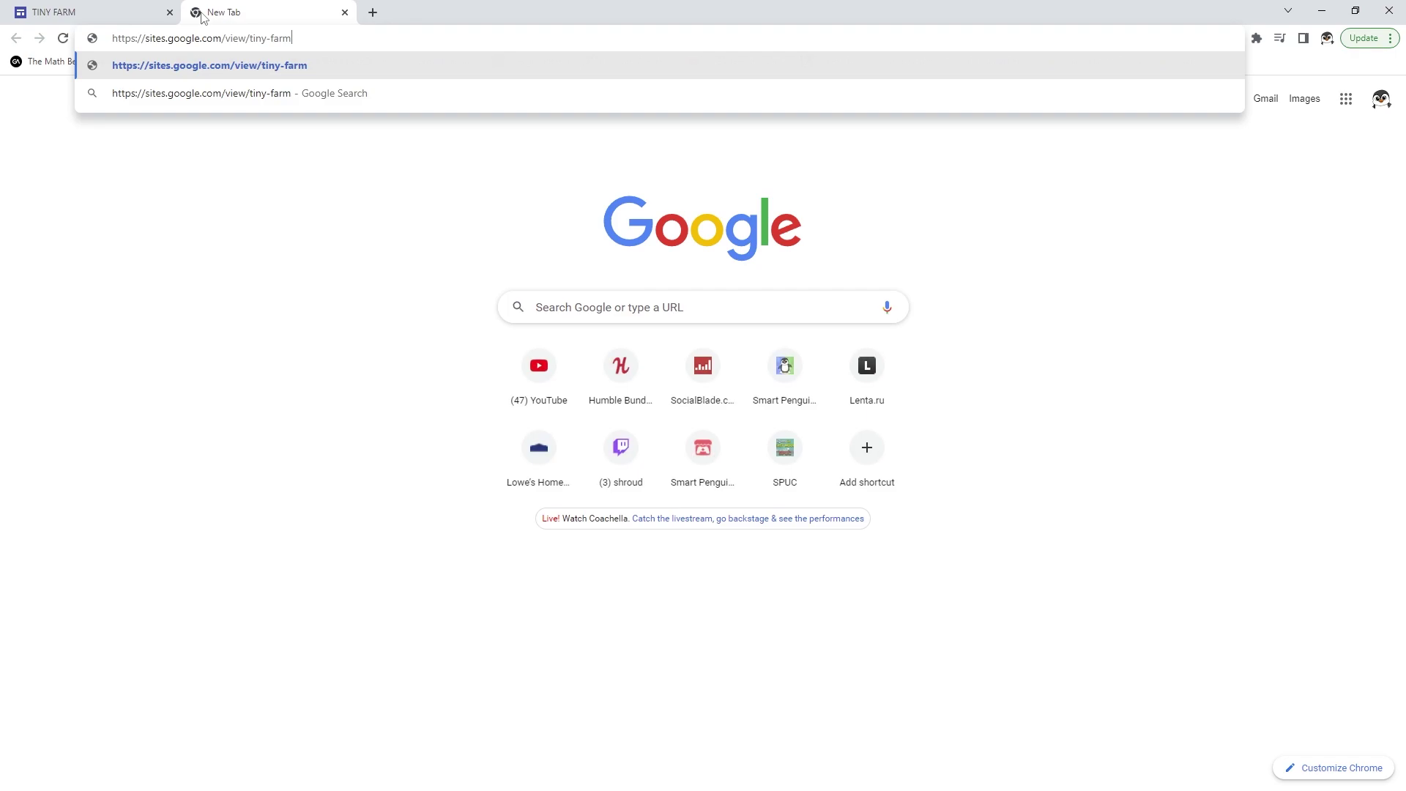
key("Return")
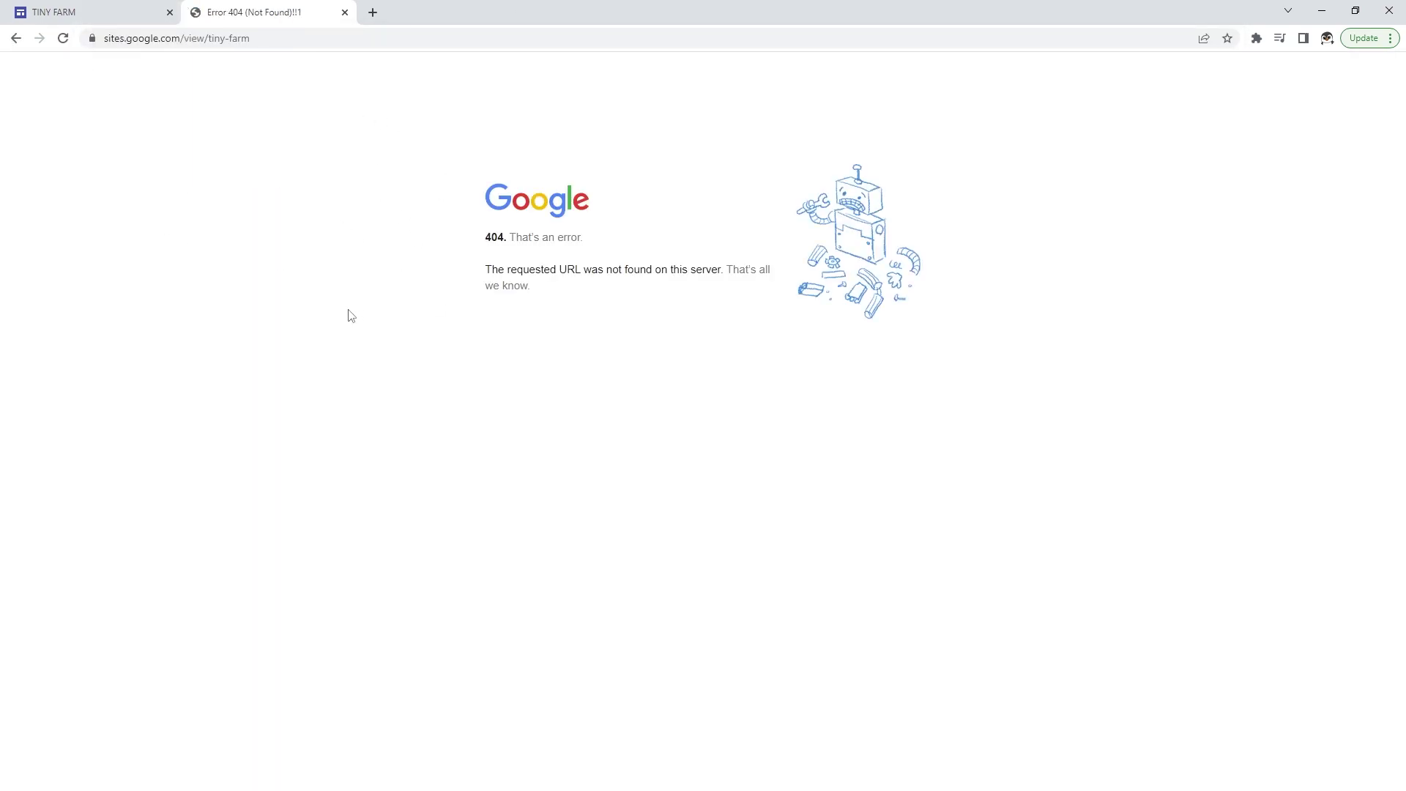
key("F5")
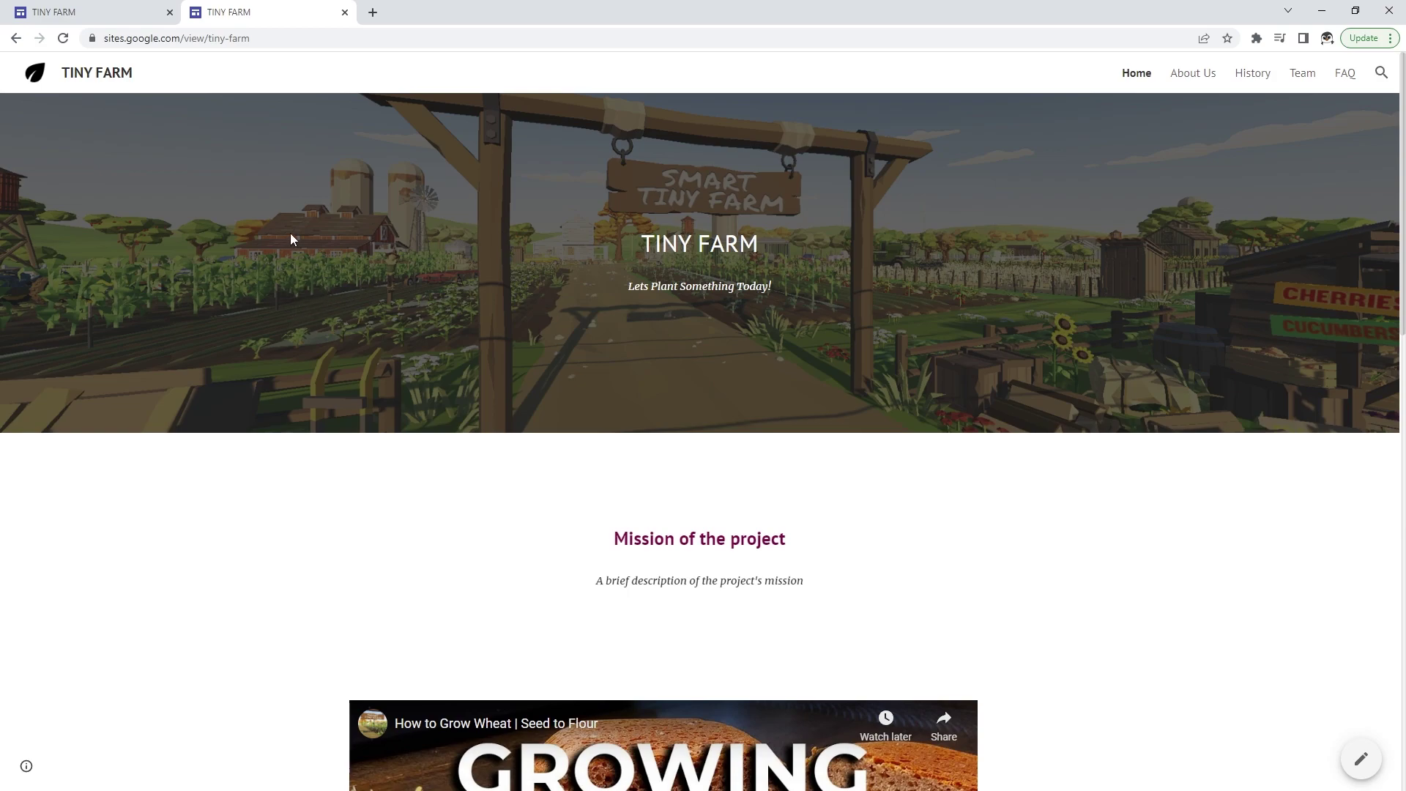
key("F5")
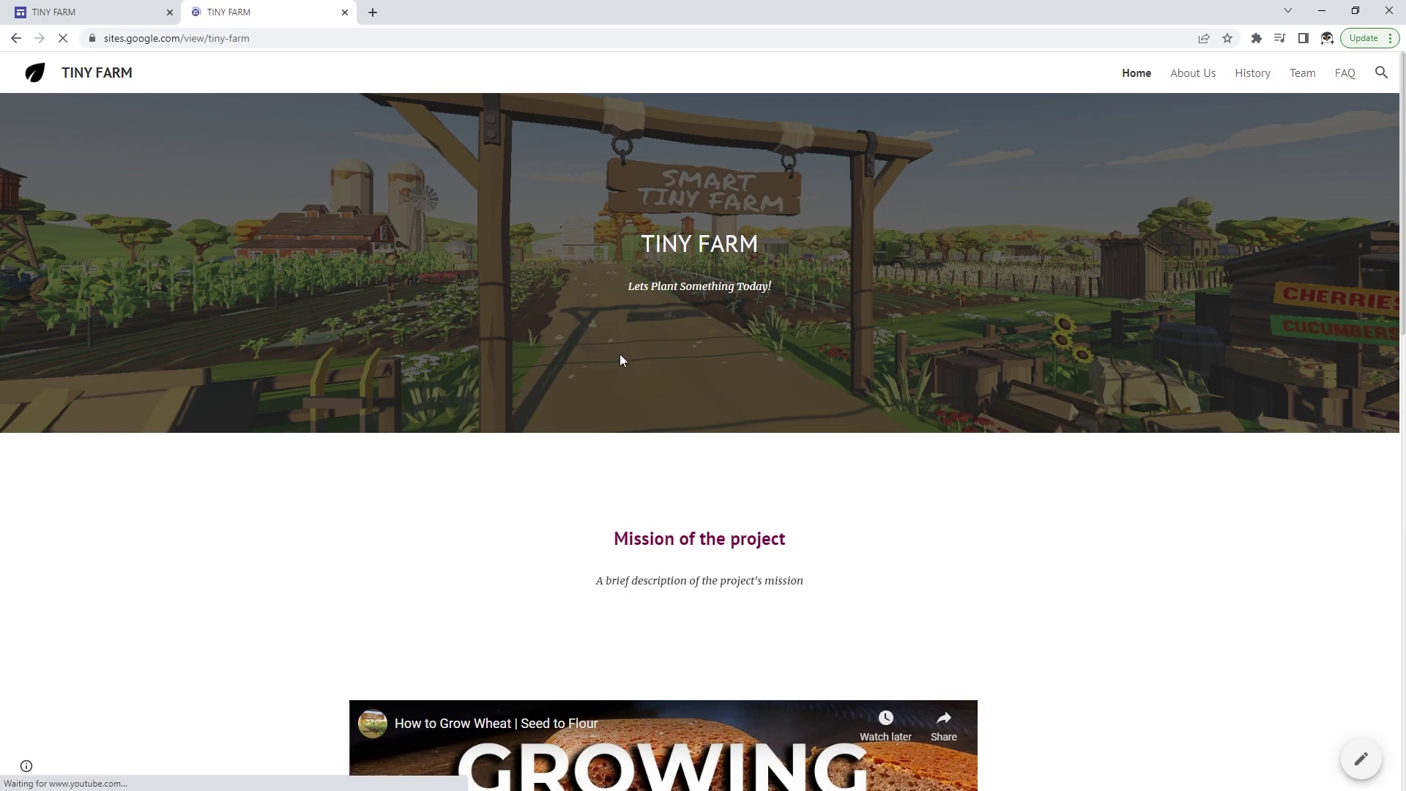
Check the live tiny-farm site in the Incognito window
key("alt+Tab")
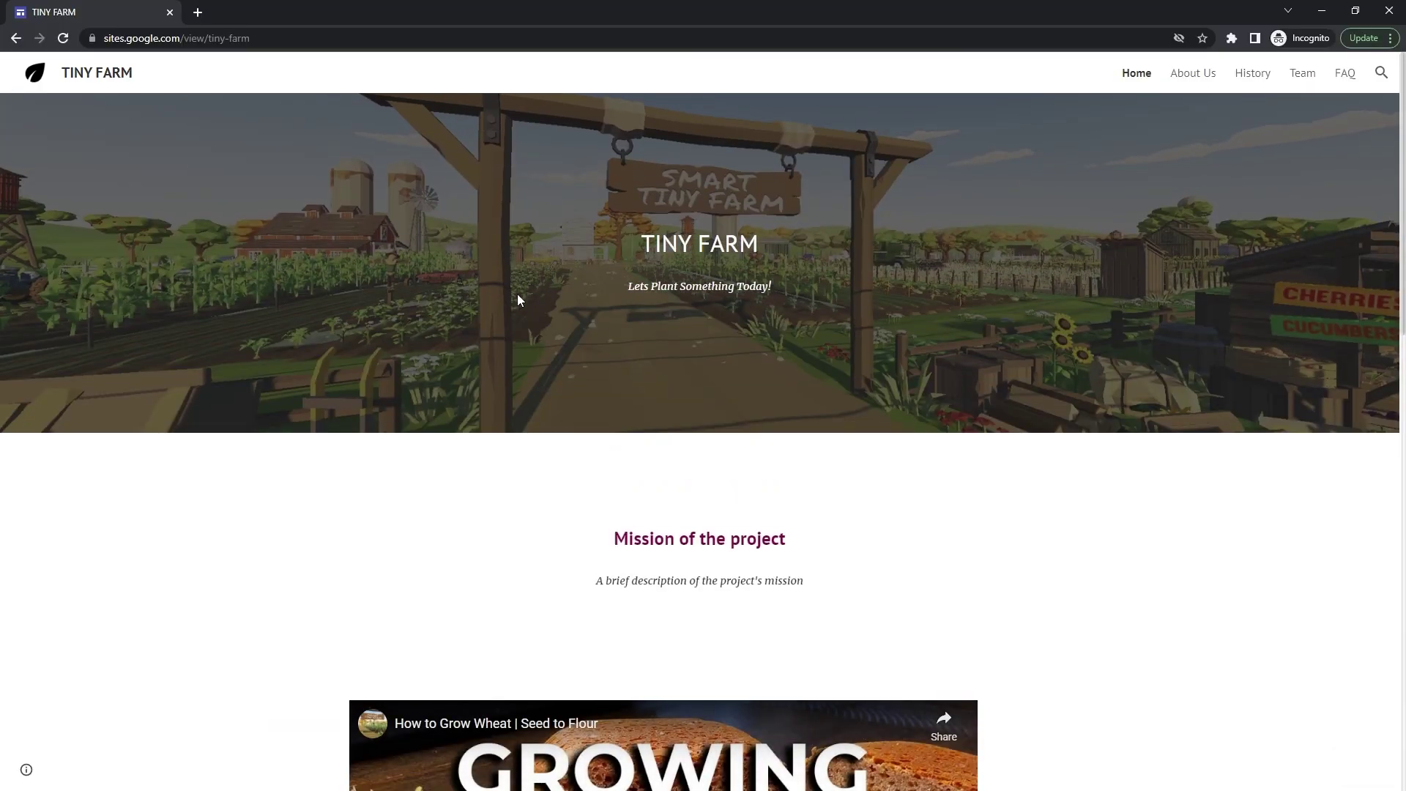